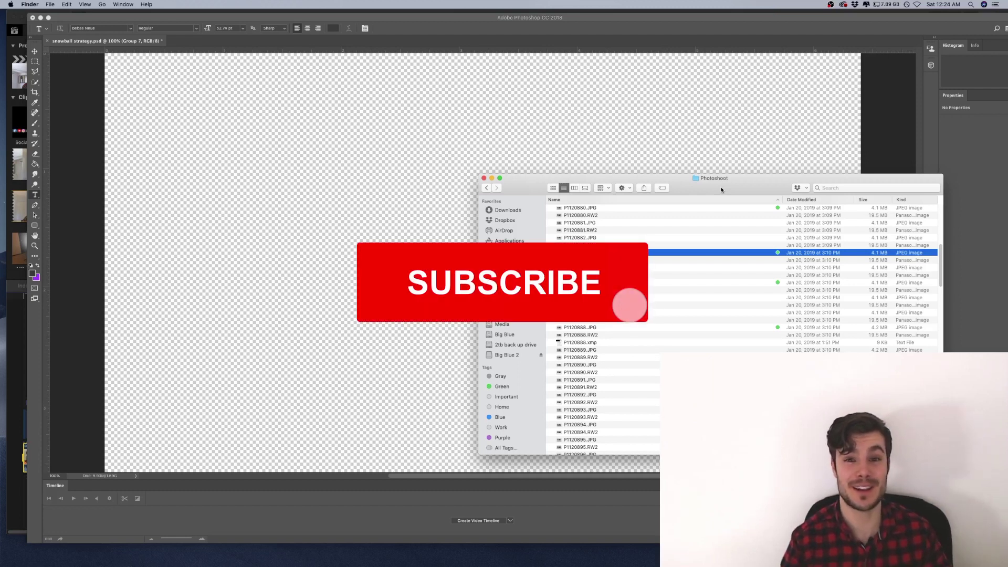
drag(707, 182, 667, 85)
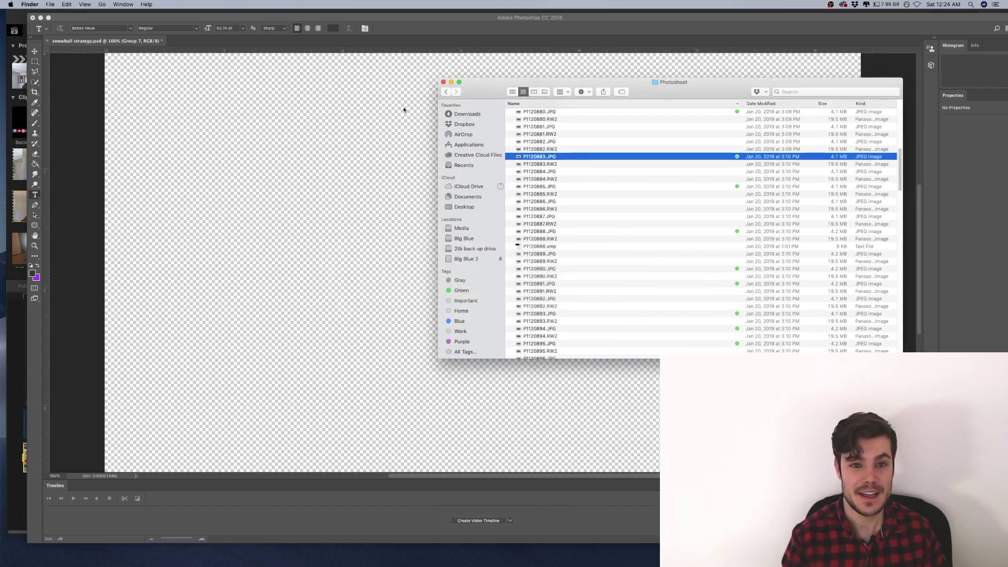
drag(493, 84, 500, 83)
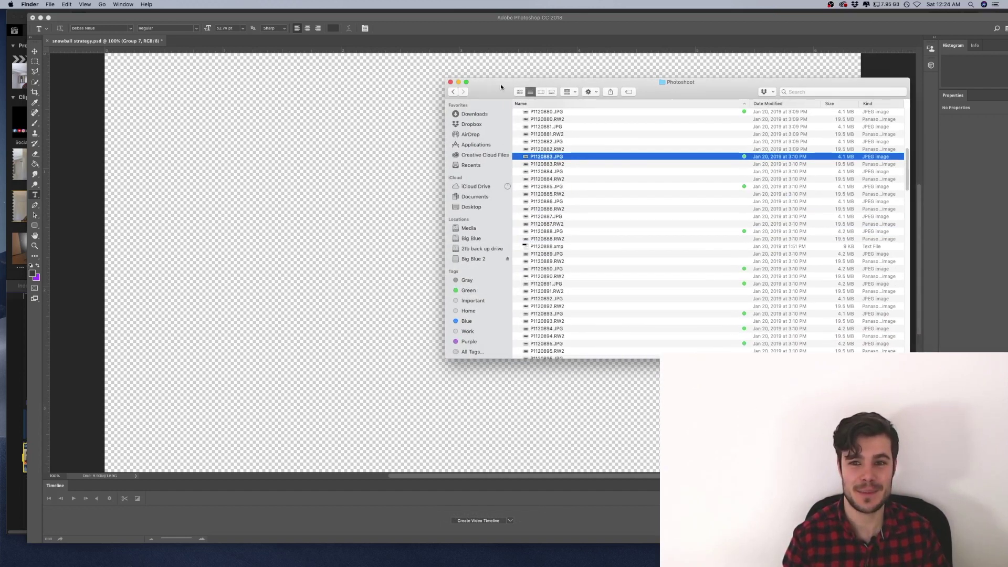
click(307, 18)
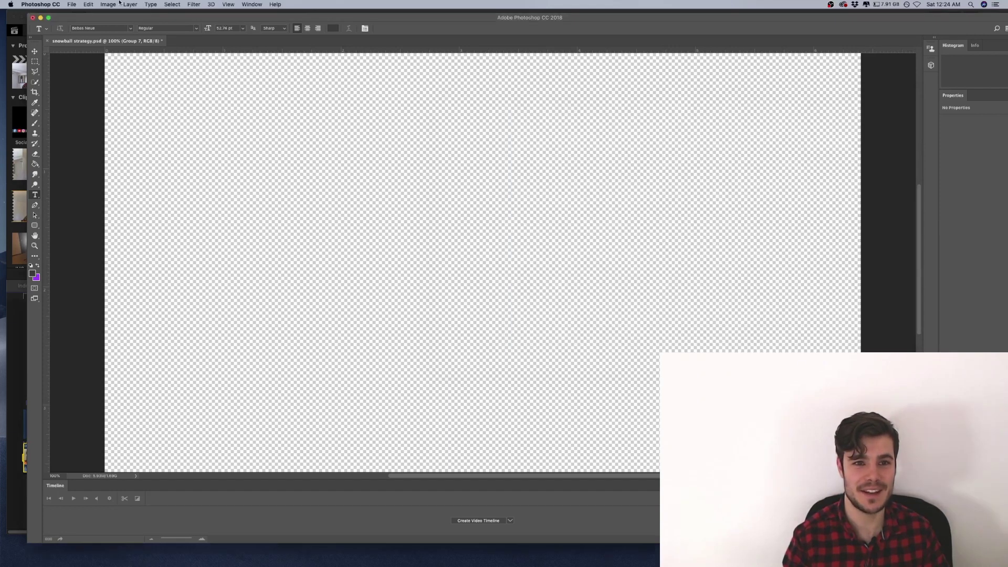
click(72, 4)
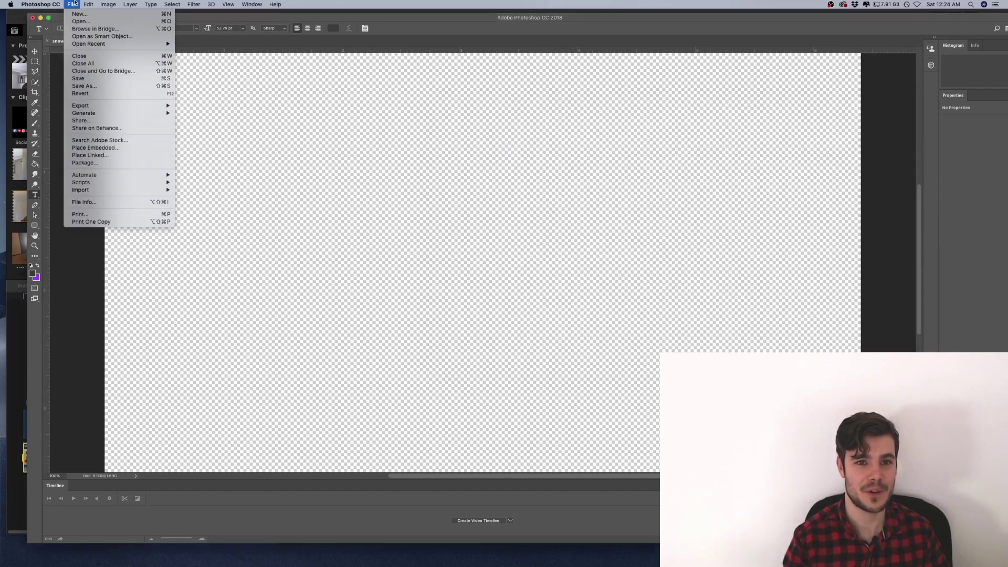
click(78, 16)
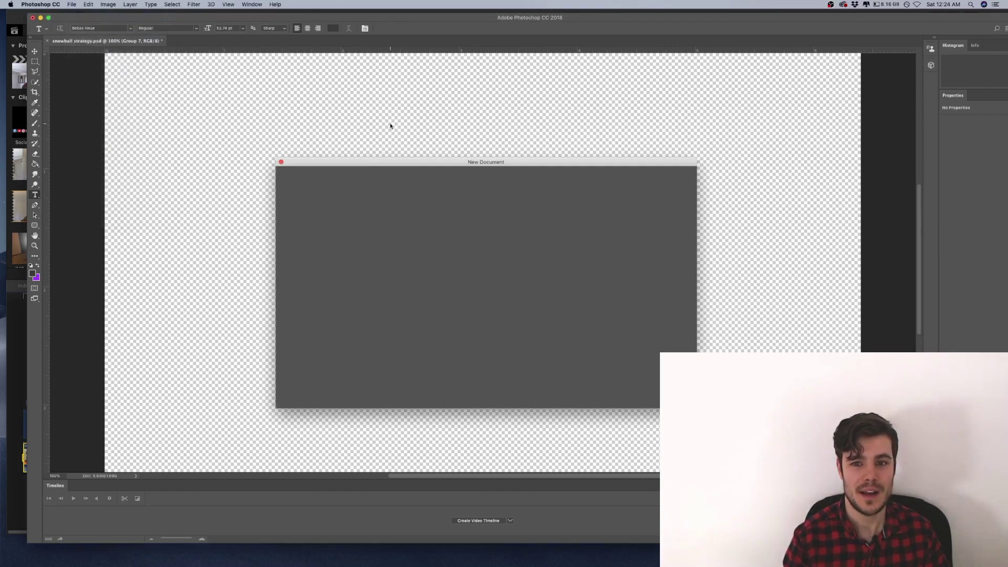
drag(487, 162, 484, 117)
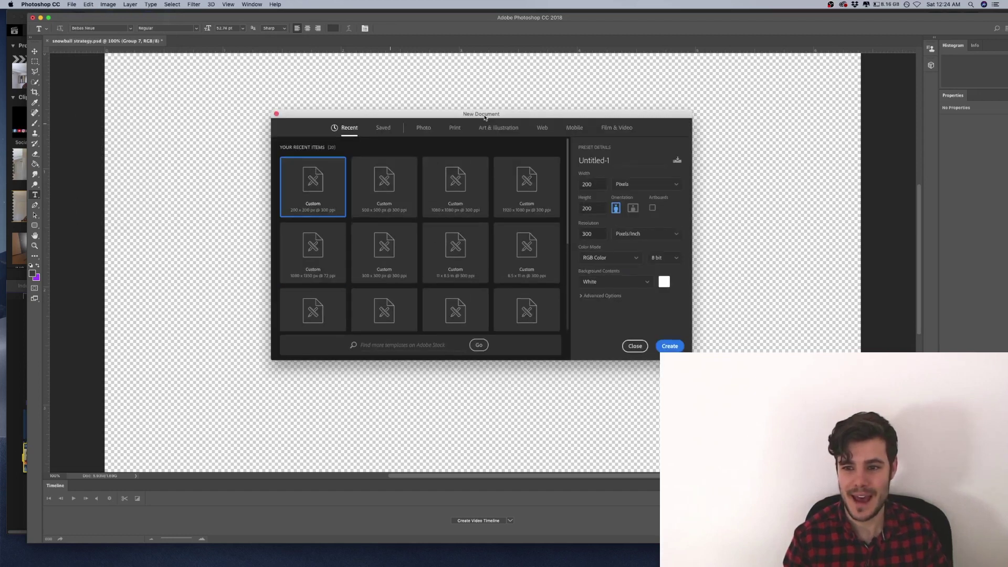
double_click(593, 185)
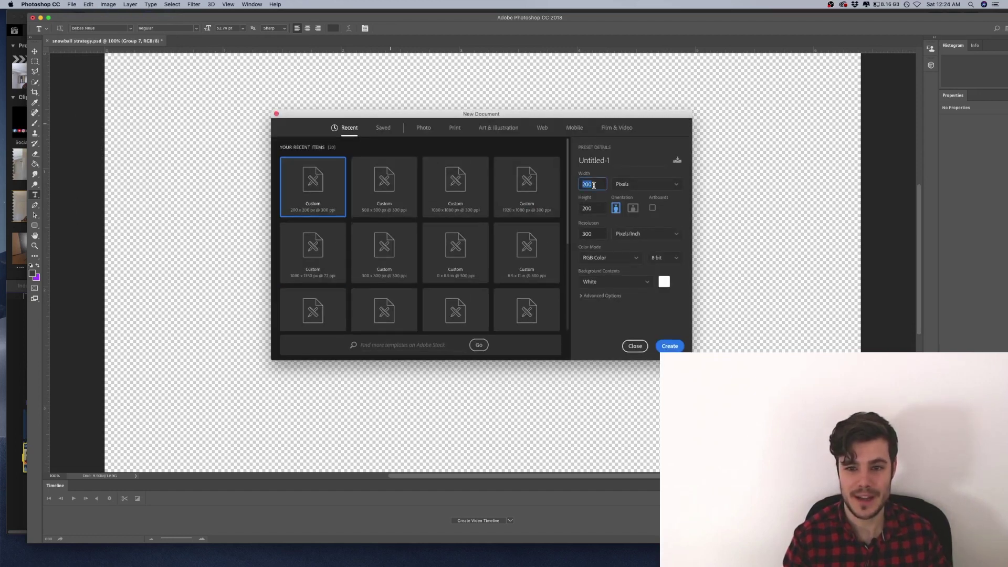
click(634, 346)
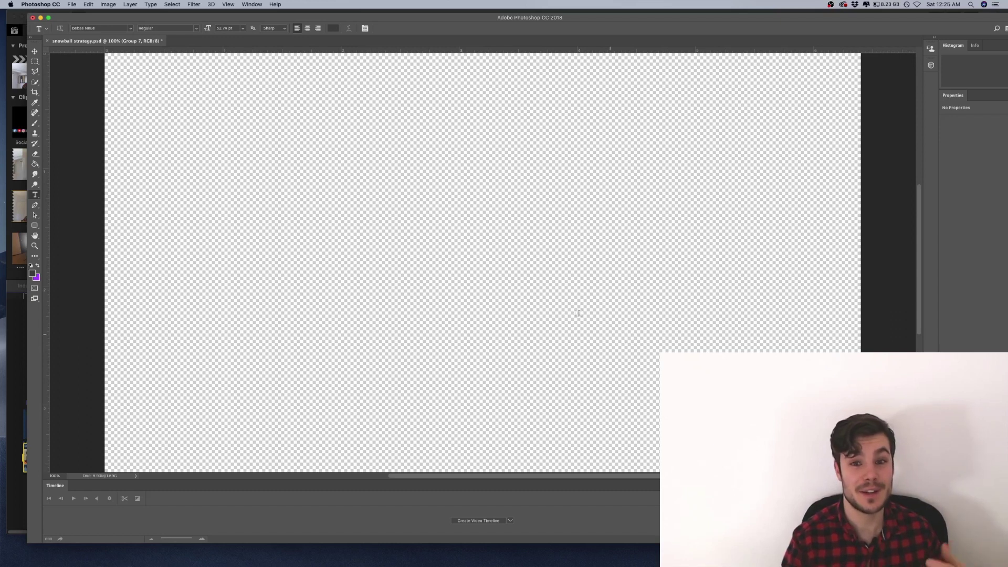
drag(346, 16, 346, 13)
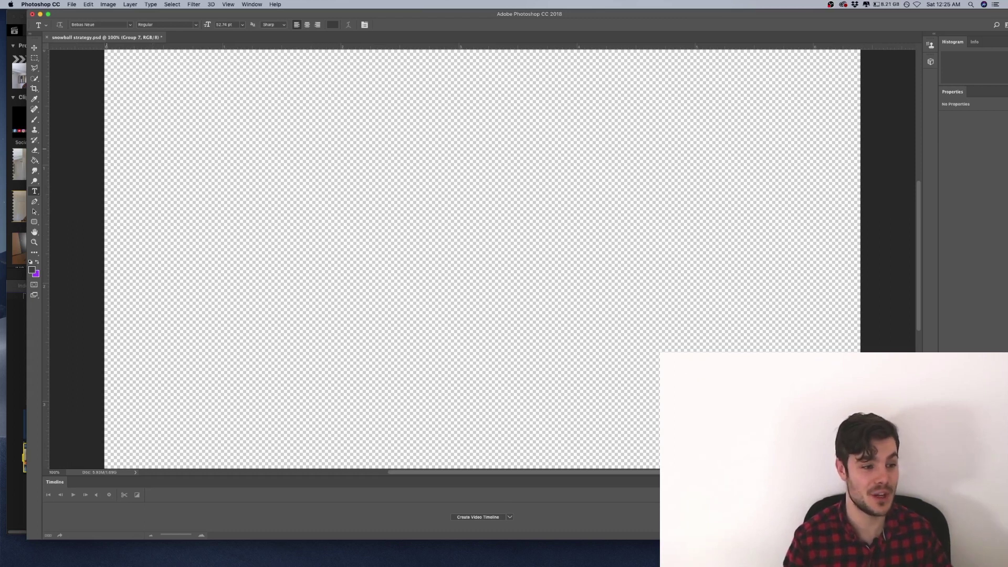
Step: Switch to Finder, preview P1120883.JPG, and place it into the open snowball strategy document in Photoshop
key(super+Tab)
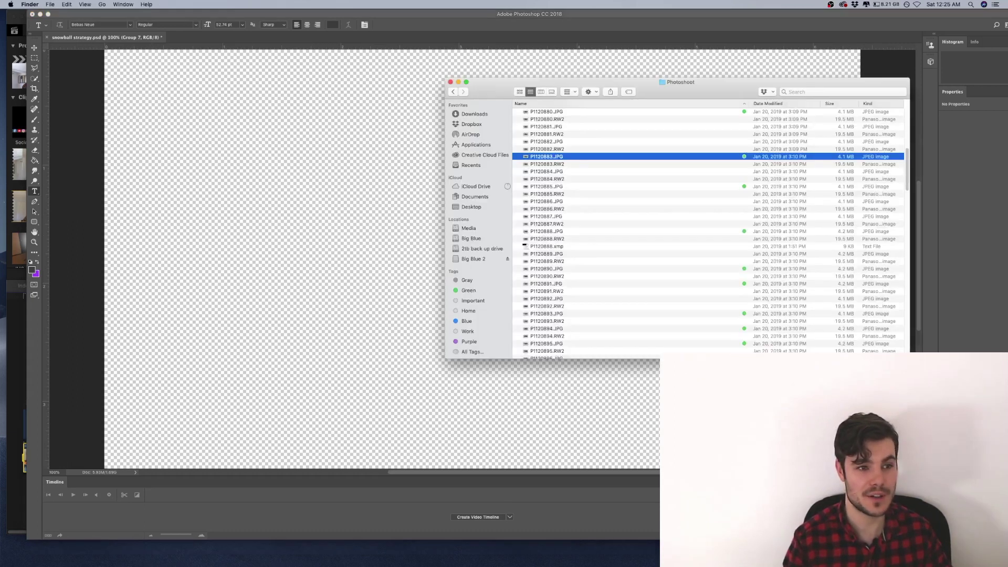
key(space)
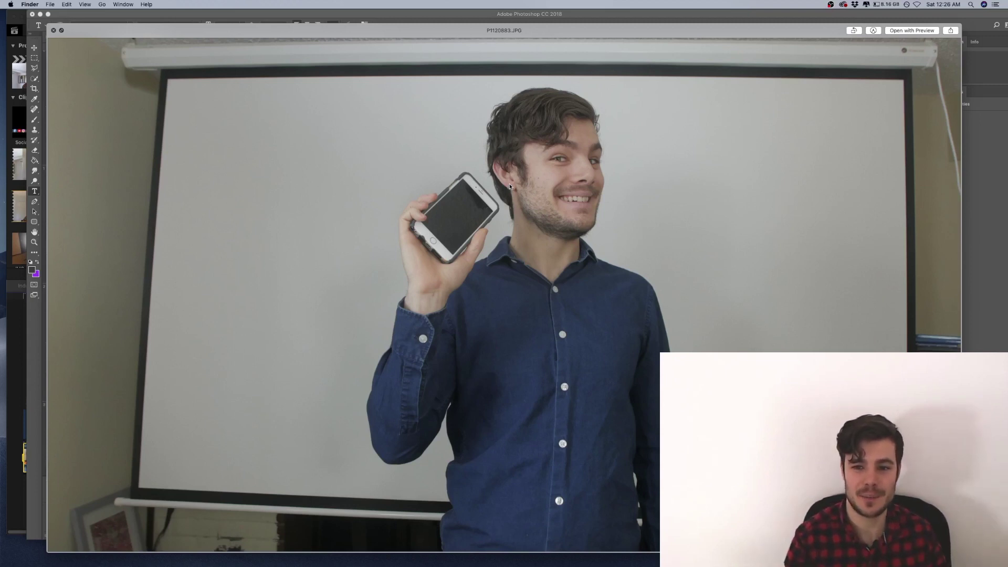
key(space)
drag(558, 156, 300, 196)
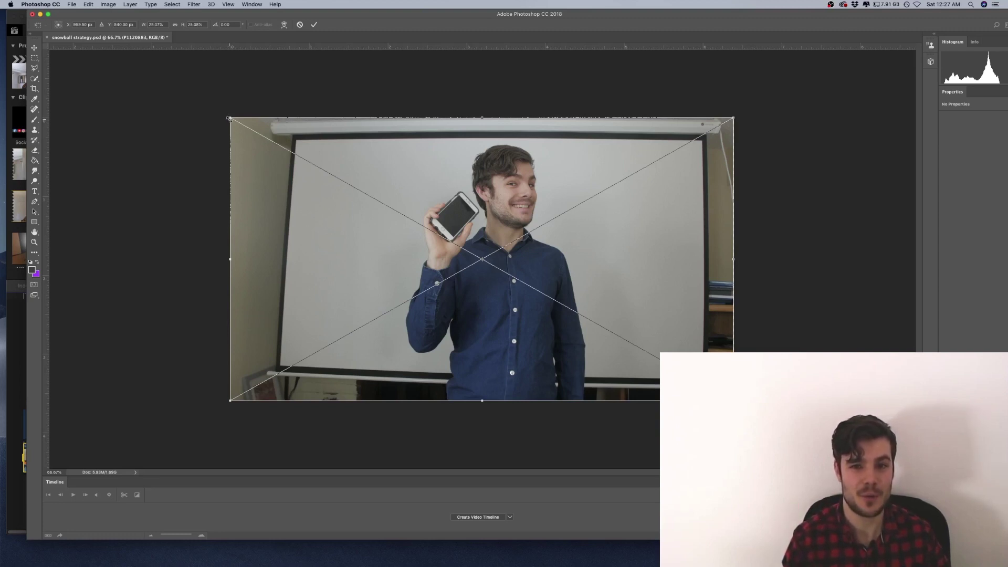
Step: Enlarge the placed photo to about 40%, reposition it so the man sits right of the canvas centre, and commit the transform
drag(228, 118, 5, 10)
drag(580, 232, 747, 330)
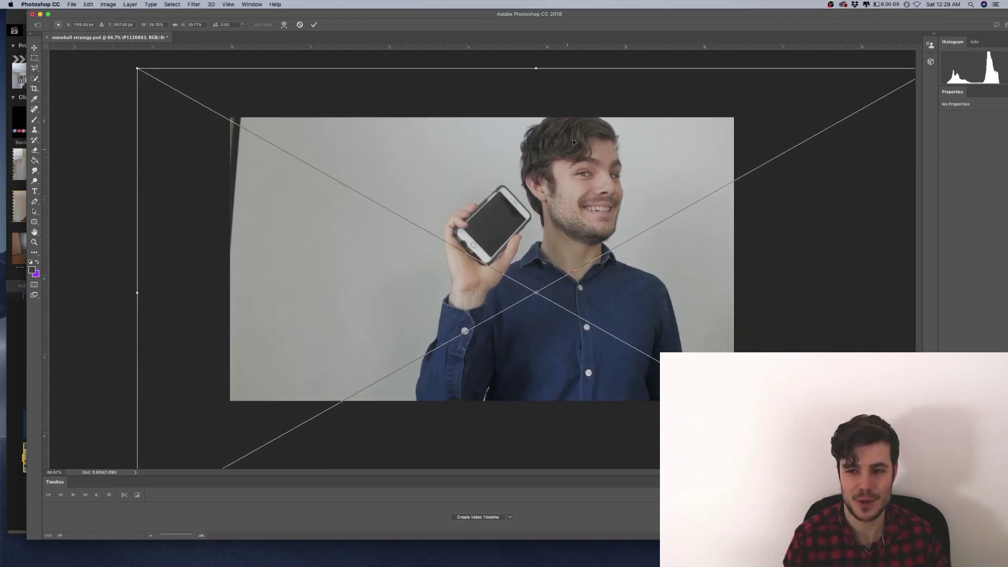
drag(597, 147, 601, 176)
drag(523, 170, 531, 151)
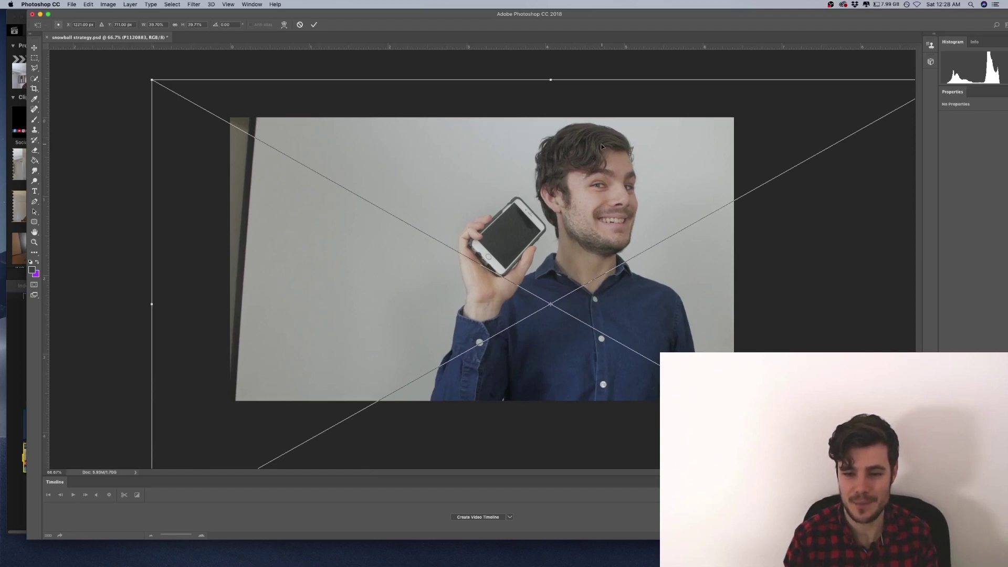
key(Return)
Step: Select the man's head, shirt, arm and phone with the Quick Selection tool
key(w)
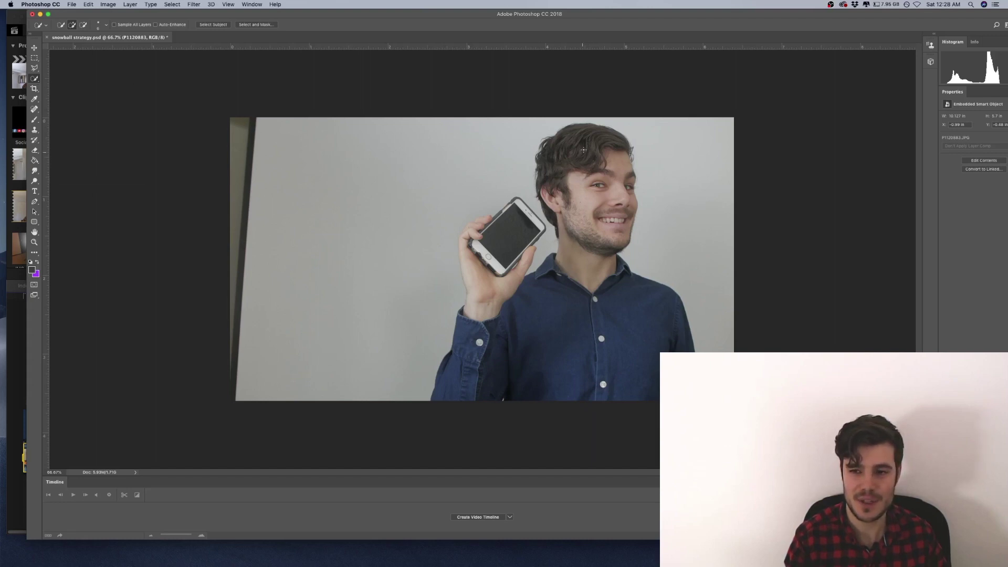
drag(586, 152, 589, 259)
mouse_move(592, 302)
mouse_down()
mouse_move(646, 311)
mouse_move(656, 343)
mouse_move(530, 382)
mouse_move(455, 386)
mouse_move(490, 279)
mouse_move(484, 256)
mouse_up()
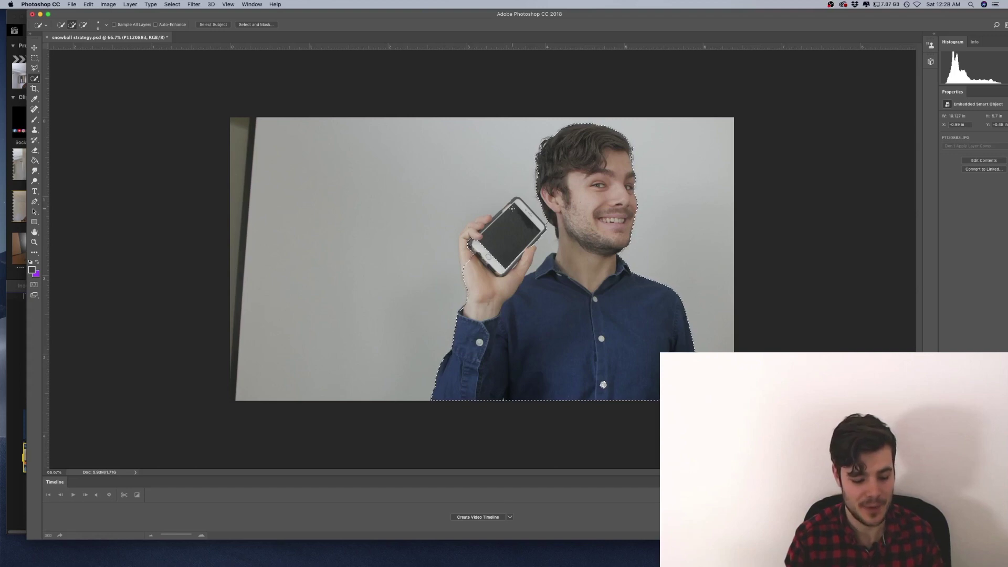
Step: Add the missing fingers and upper edge of the phone to the selection
key(super+plus)
key(super+plus)
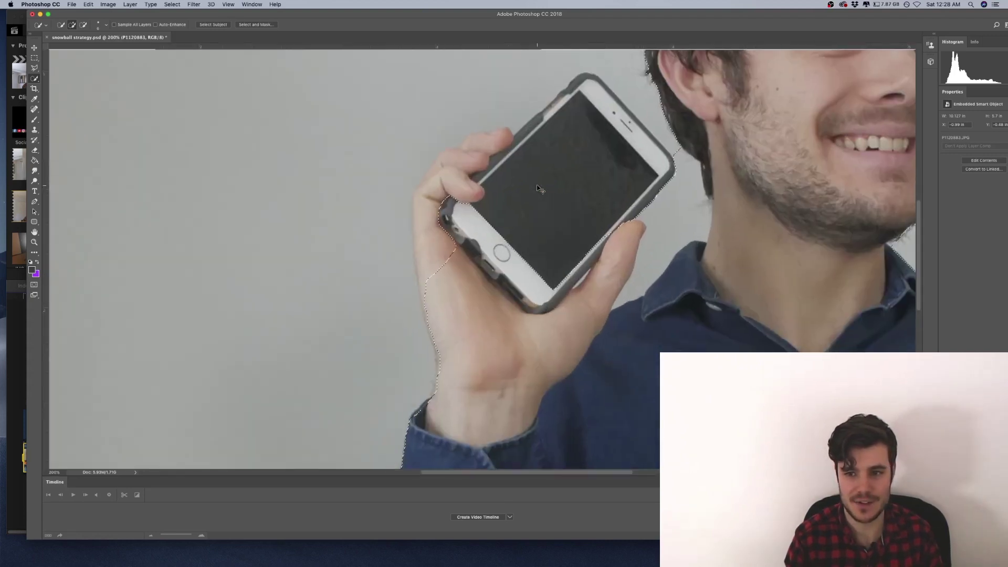
click(455, 172)
mouse_move(455, 171)
mouse_down()
mouse_move(416, 208)
mouse_move(436, 218)
mouse_move(470, 200)
mouse_move(527, 122)
mouse_move(558, 118)
mouse_move(558, 92)
mouse_up()
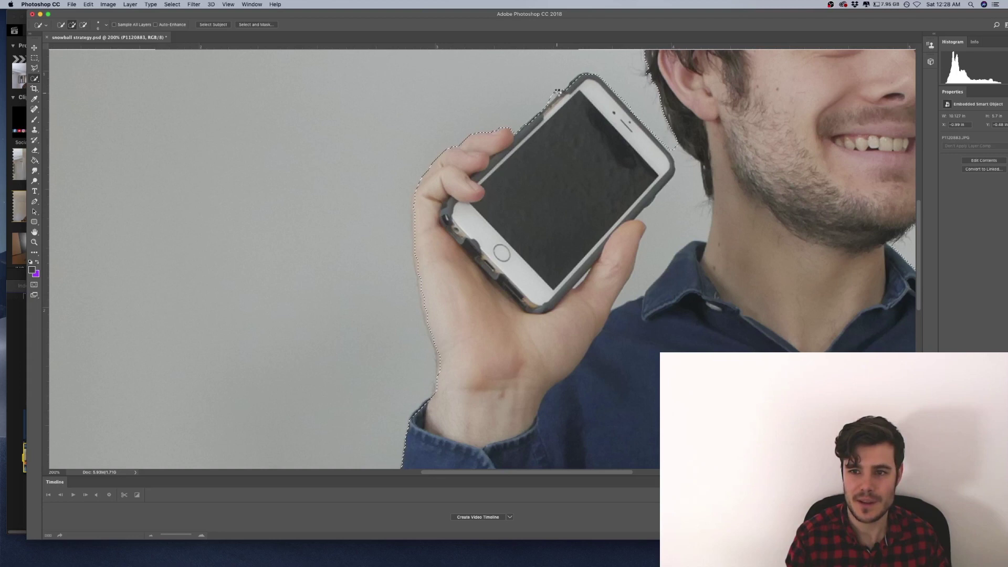
Step: Subtract the background along the phone's upper edge and in the gap between the phone and neck from the selection
key(alt)
alt+click(549, 97)
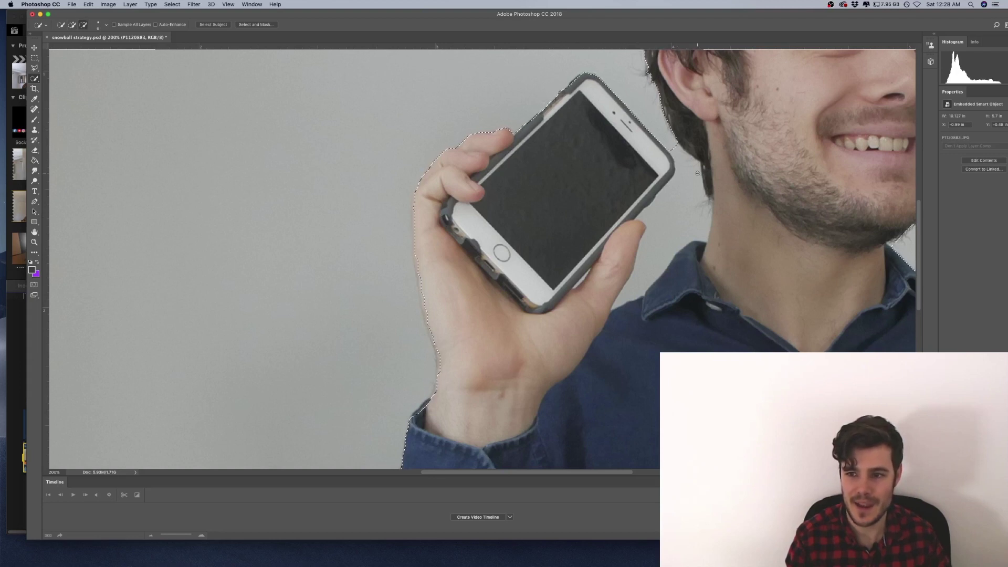
key(alt)
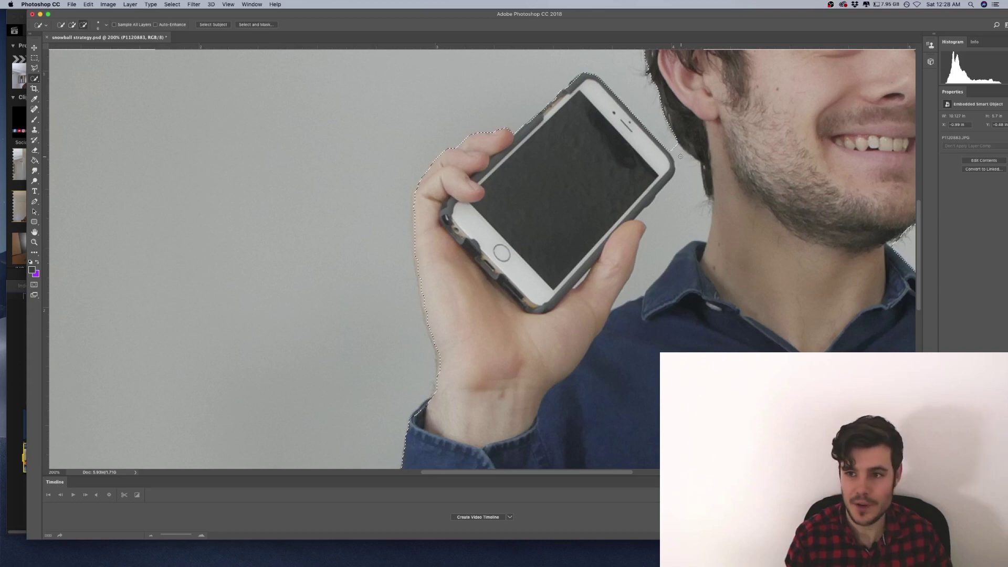
alt+click(687, 193)
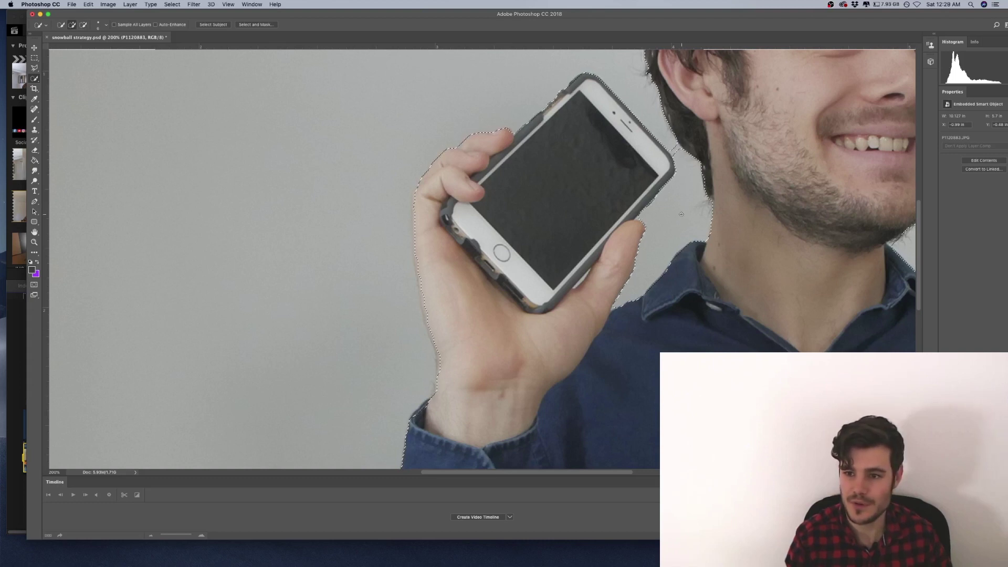
Step: Add the missed strip along the outer edge of the hand and wrist to the selection with the Polygonal Lasso tool
key(super+equal)
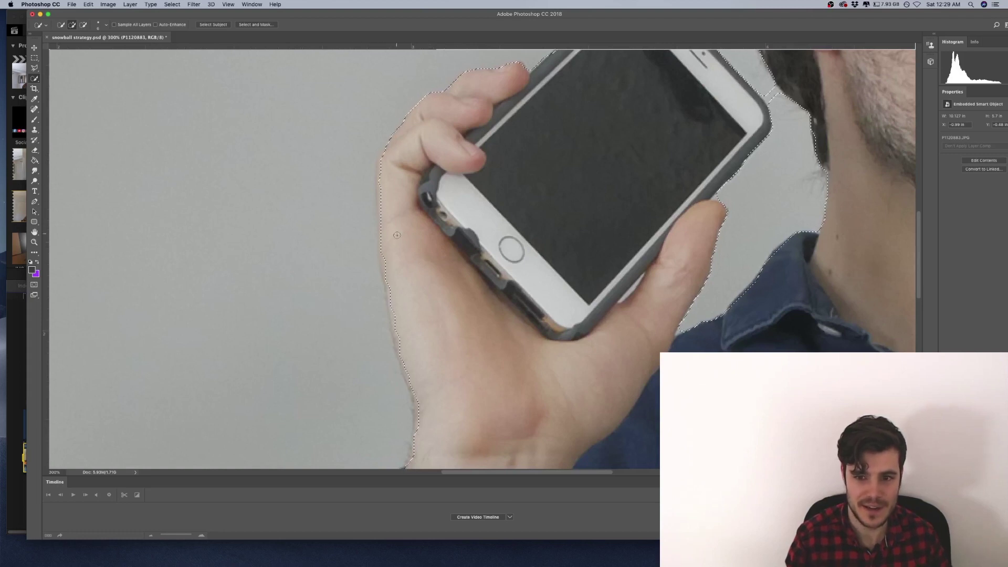
click(34, 69)
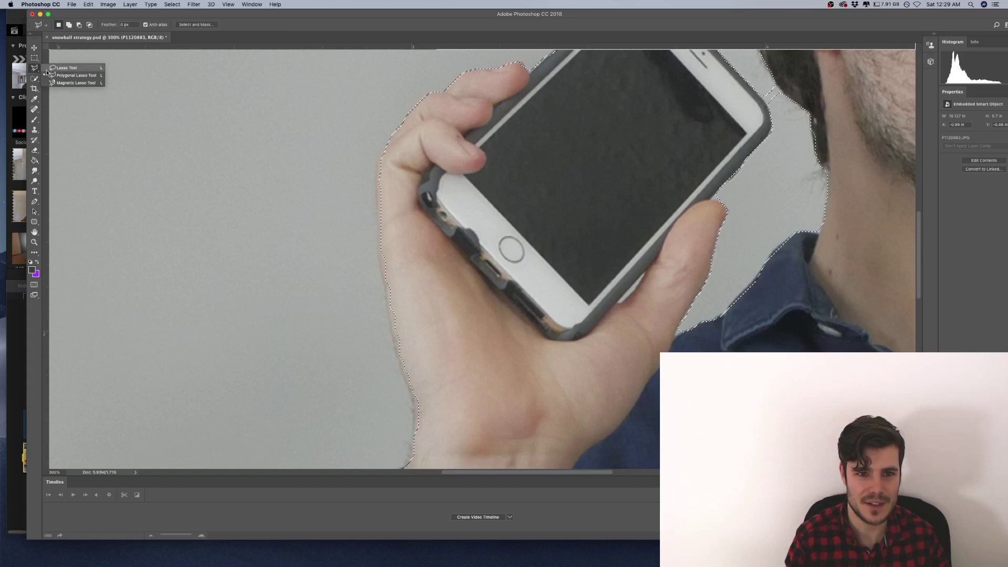
click(53, 75)
click(387, 145)
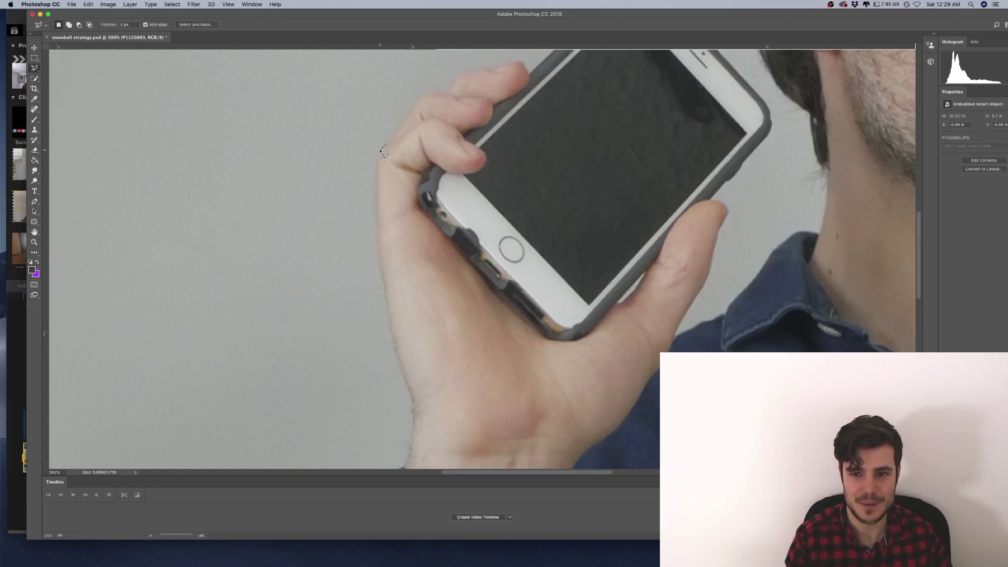
key(Escape)
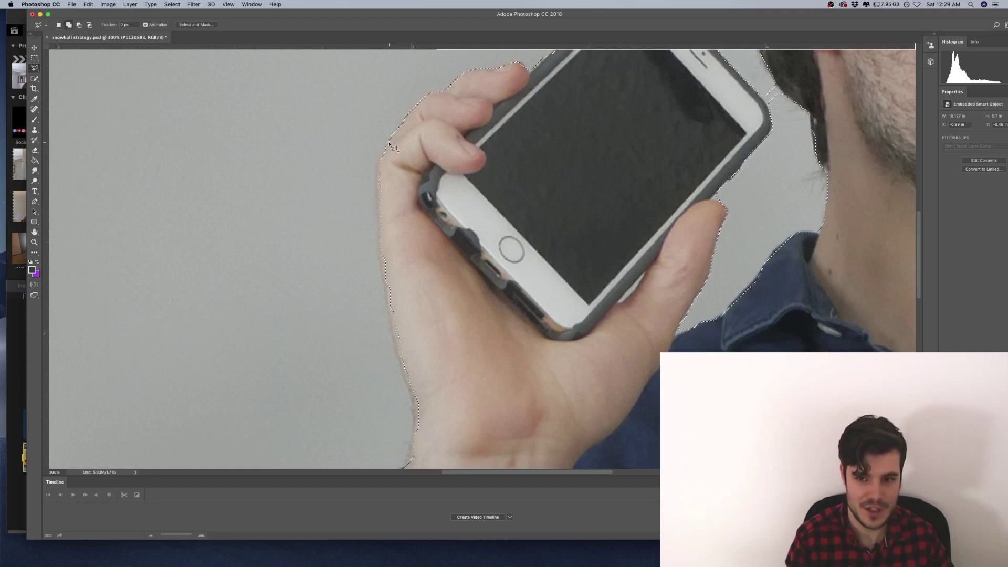
click(376, 157)
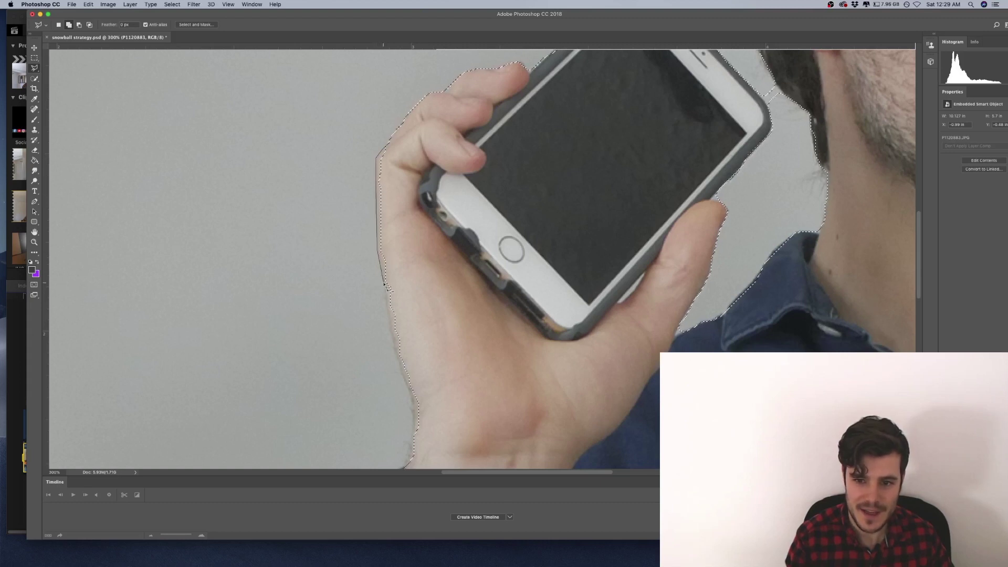
scroll(391, 410, down, 2)
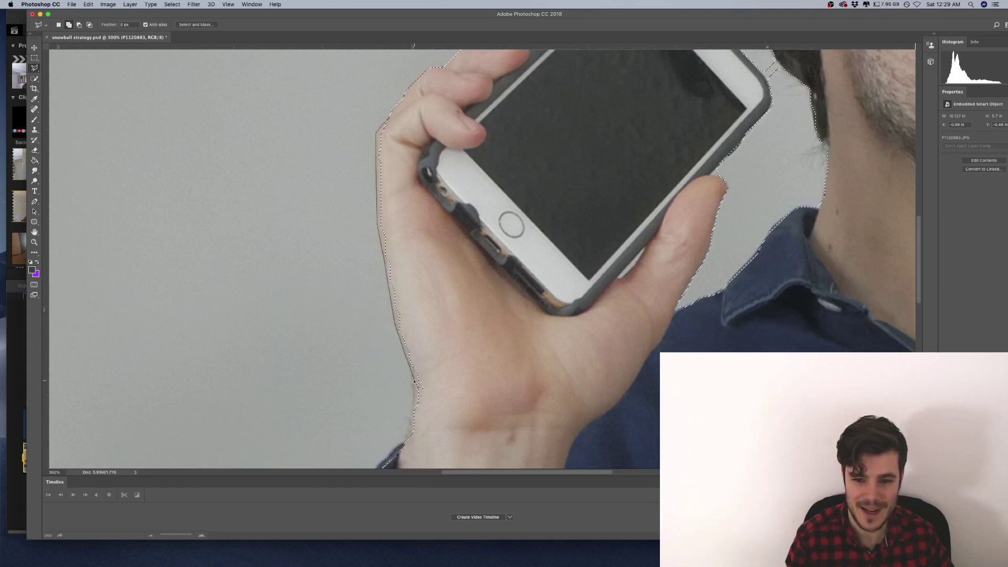
scroll(416, 387, down, 5)
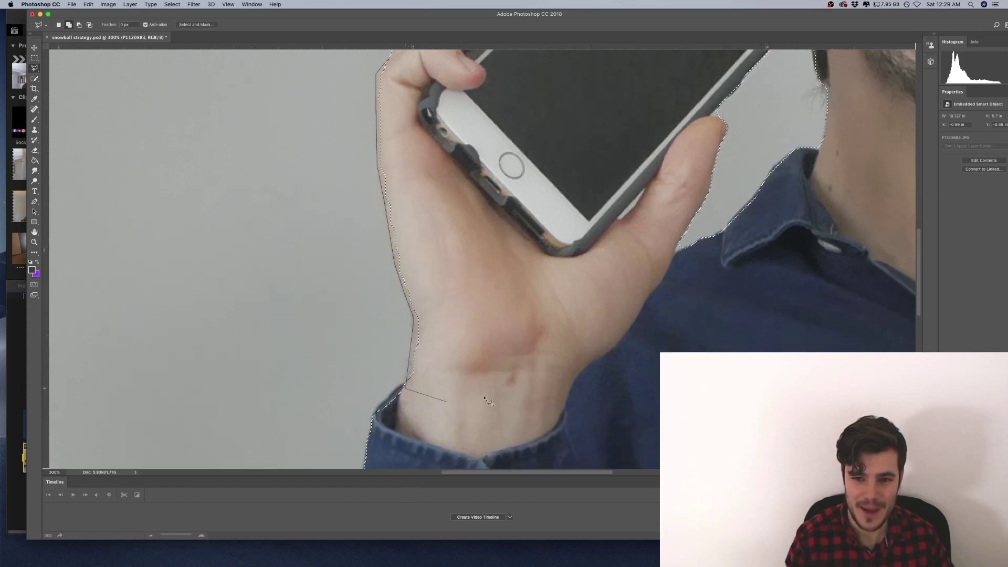
click(496, 358)
scroll(494, 178, up, 5)
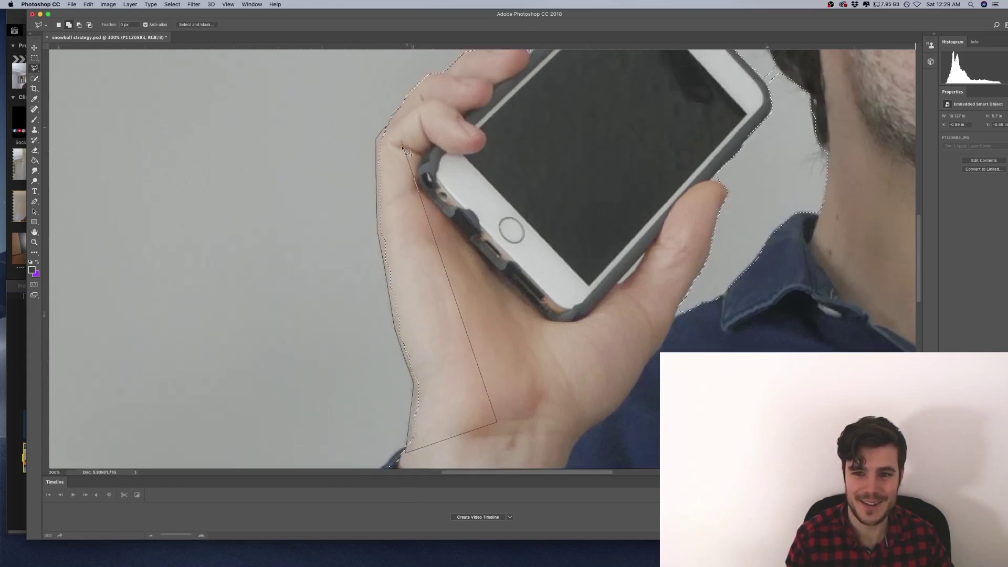
click(392, 130)
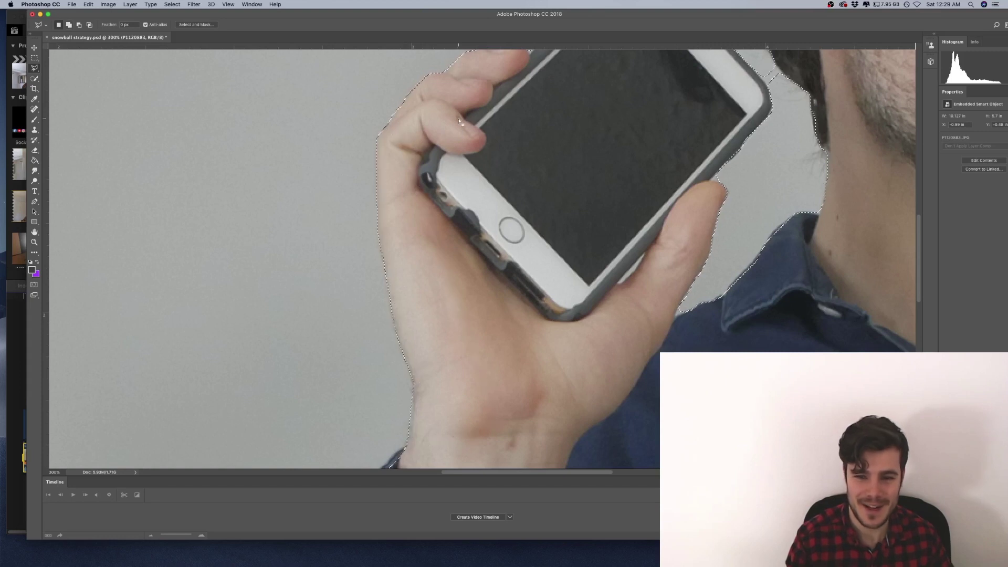
Step: Add a layer mask to the photo layer from the current selection to hide the background around the man
key(super+minus)
key(super+minus)
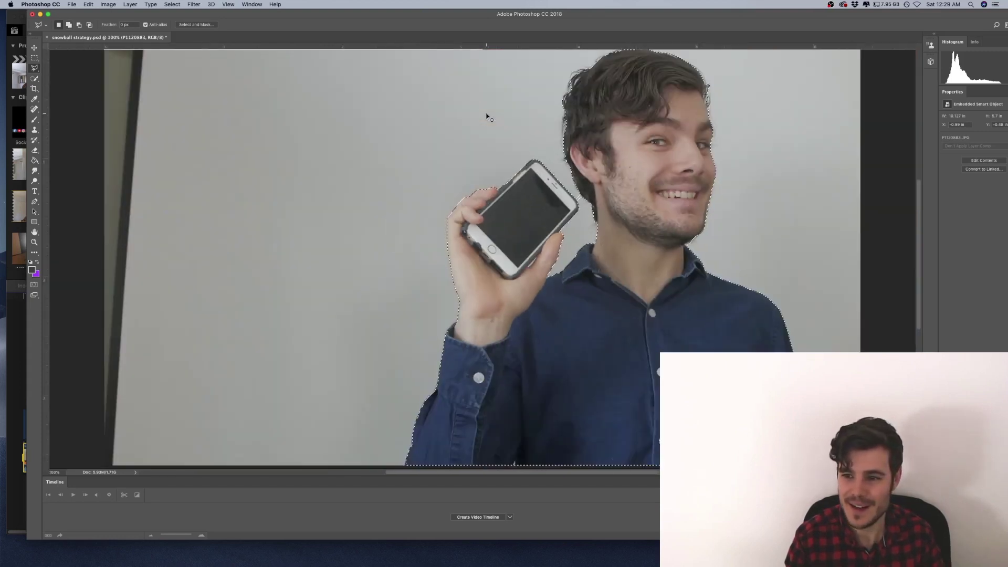
key(super+plus)
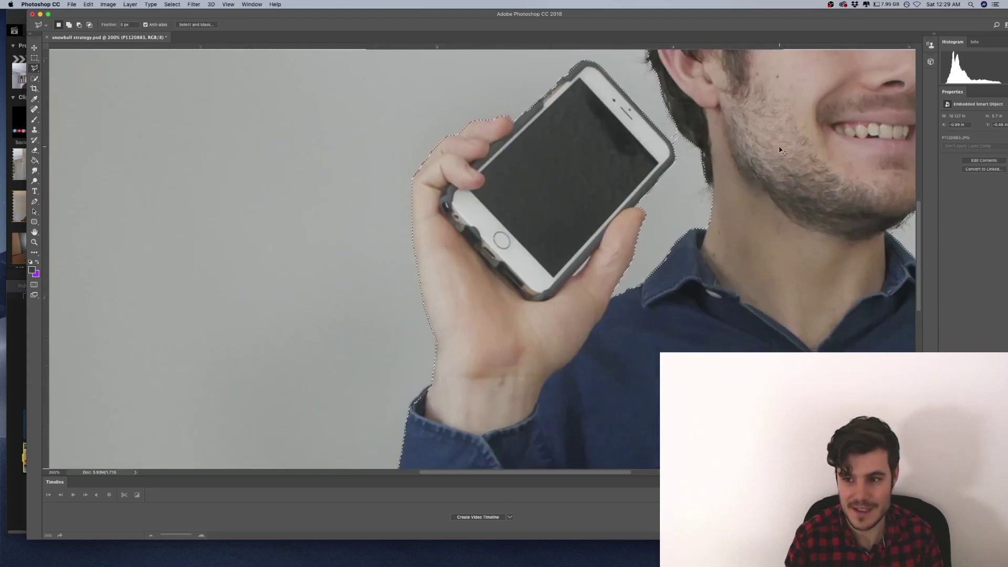
drag(580, 472, 692, 472)
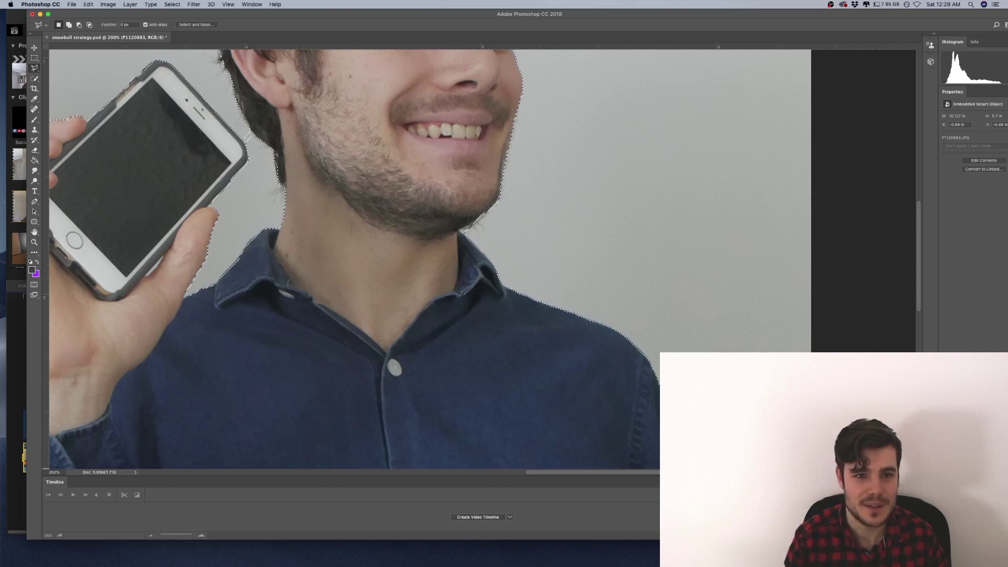
click(34, 80)
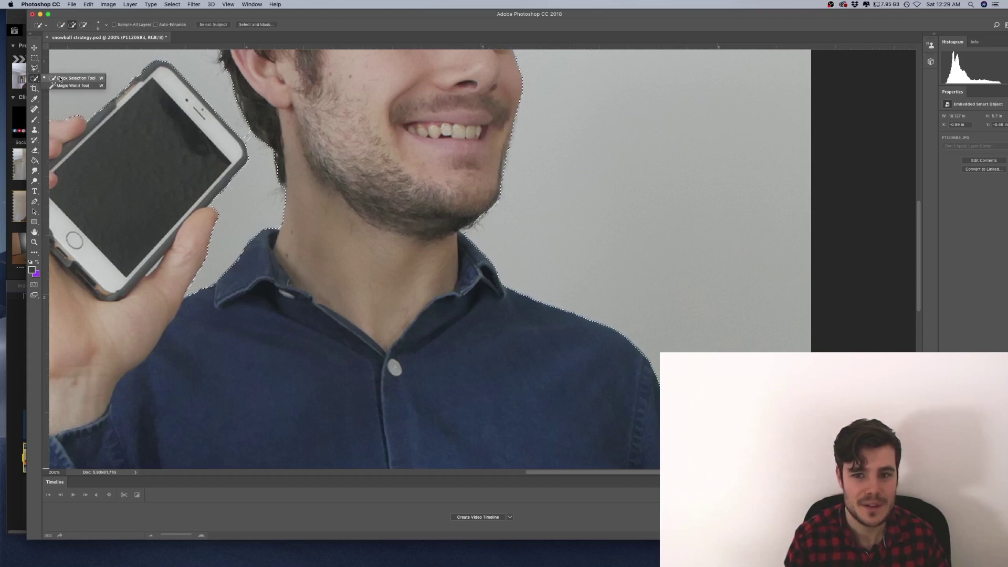
click(74, 78)
key(alt)
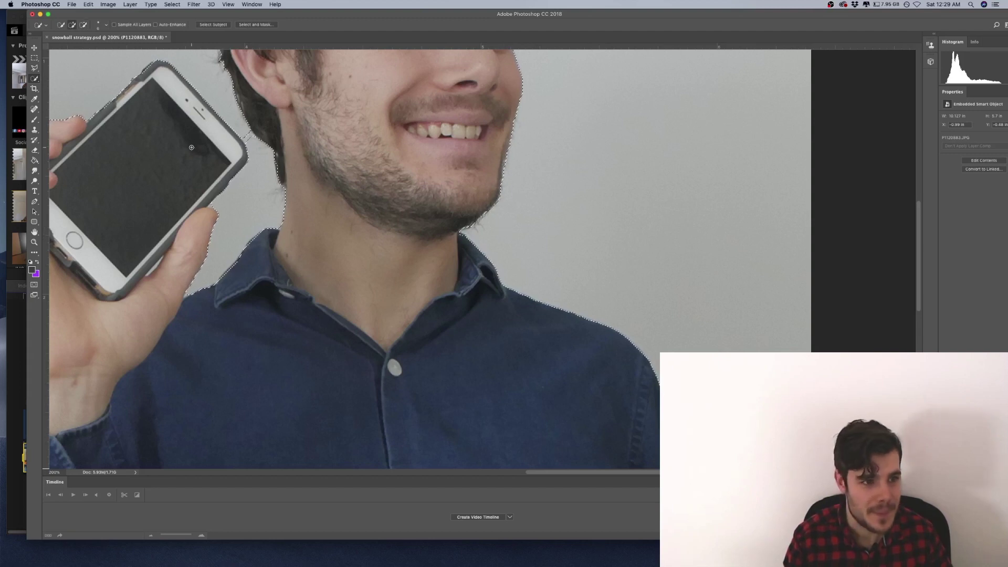
key(F7)
drag(278, 73, 71, 74)
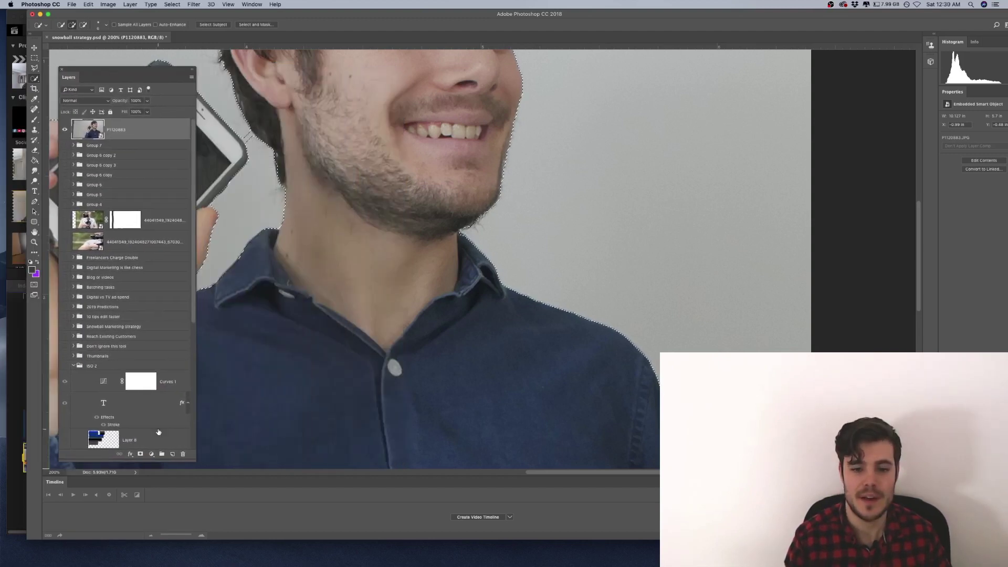
click(139, 455)
key(super+minus)
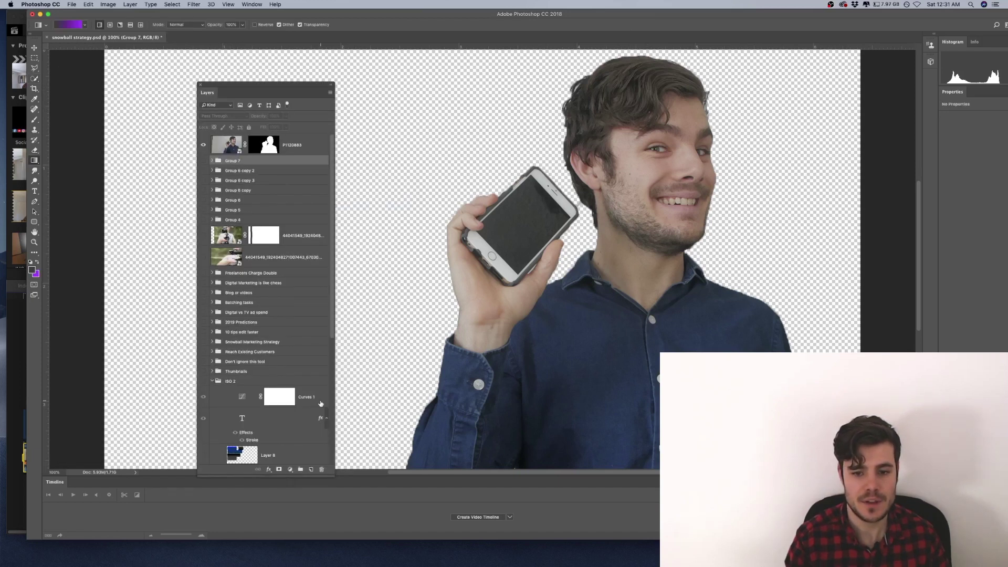
Step: Create a new empty layer directly below the masked photo and set the foreground colour to bright green
click(312, 472)
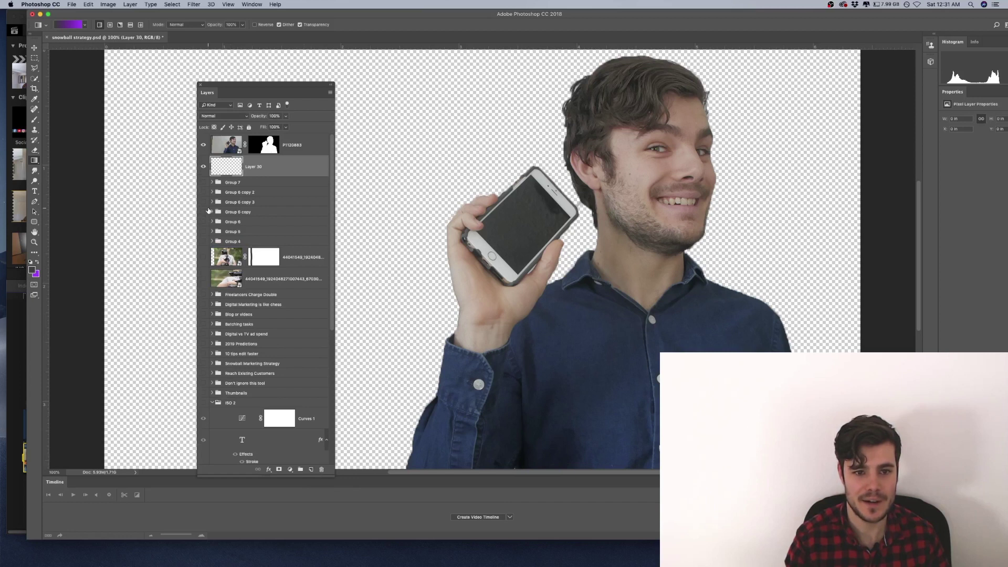
mouse_move(272, 165)
mouse_down()
mouse_move(273, 141)
mouse_move(269, 164)
mouse_up()
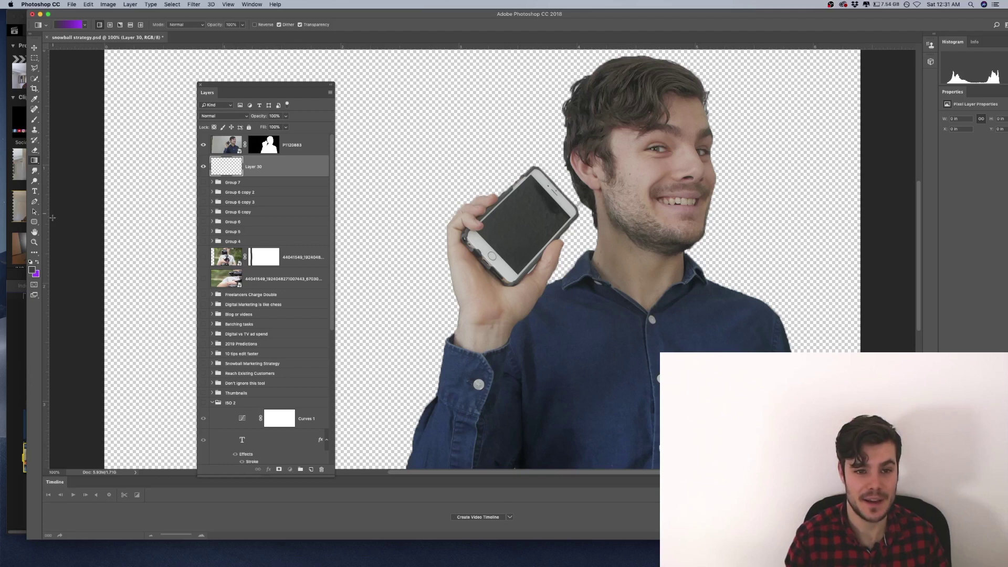
click(32, 270)
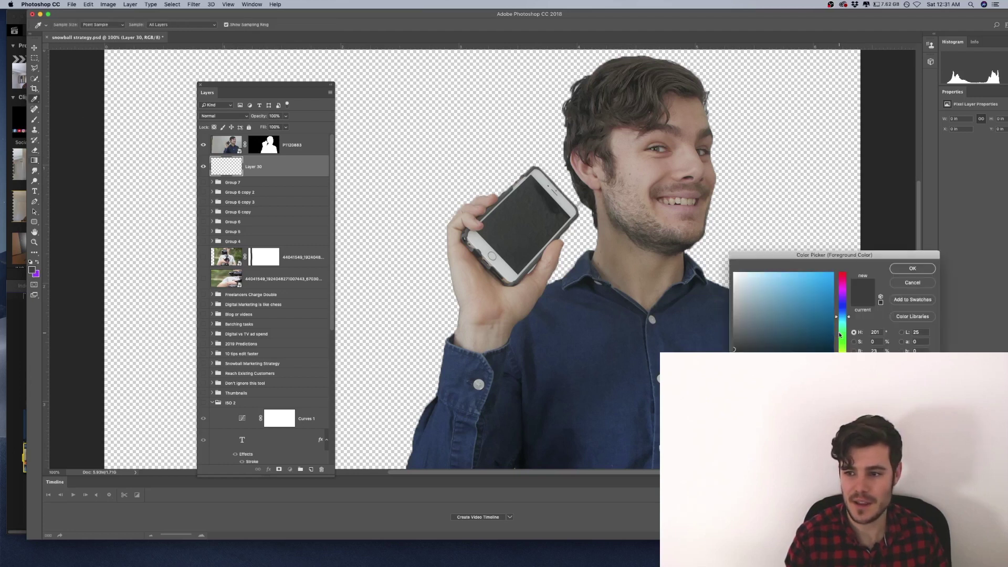
drag(839, 334, 840, 338)
drag(820, 295, 845, 260)
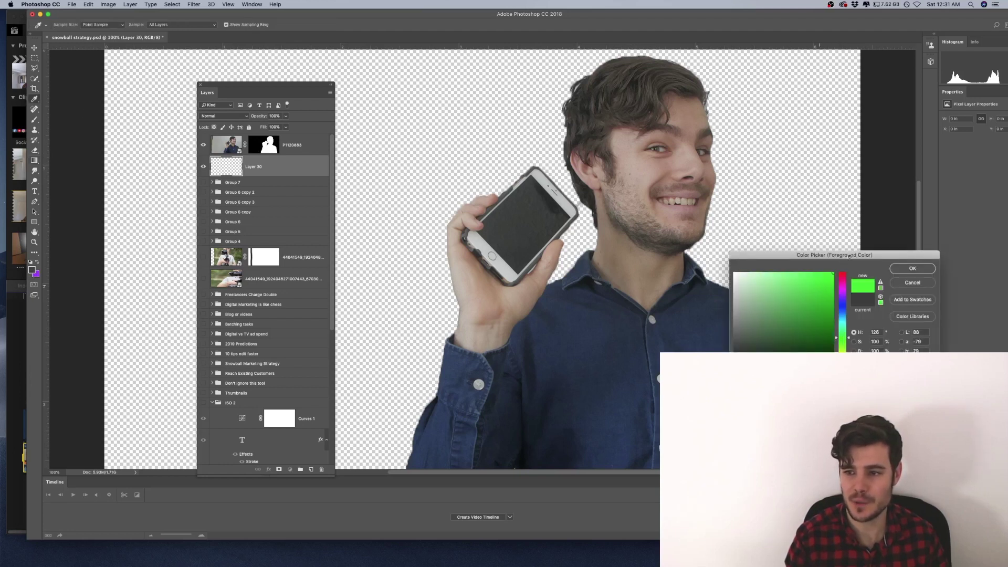
click(912, 269)
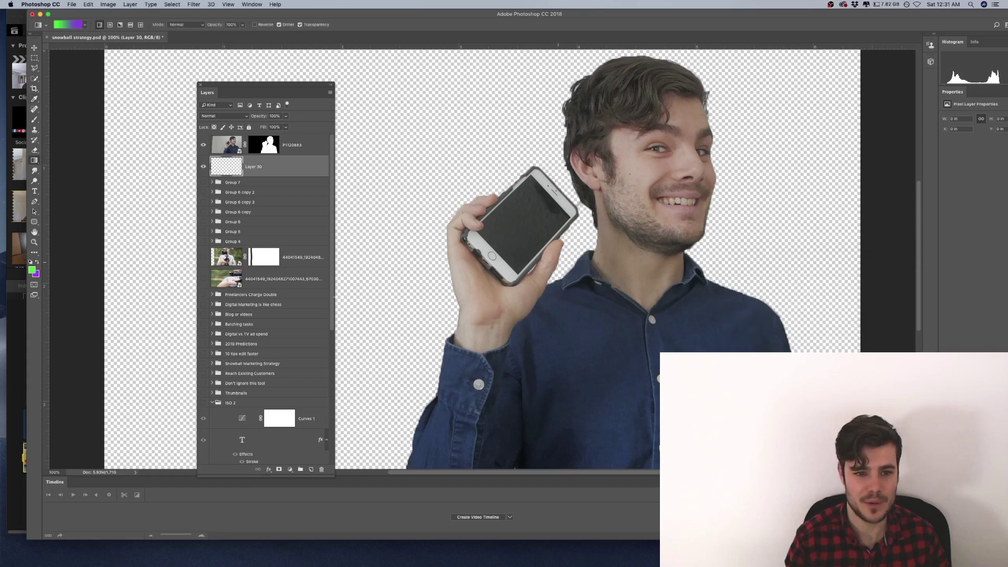
Step: Set the background colour to a dark green with hue 110 and saturation 100%
click(36, 274)
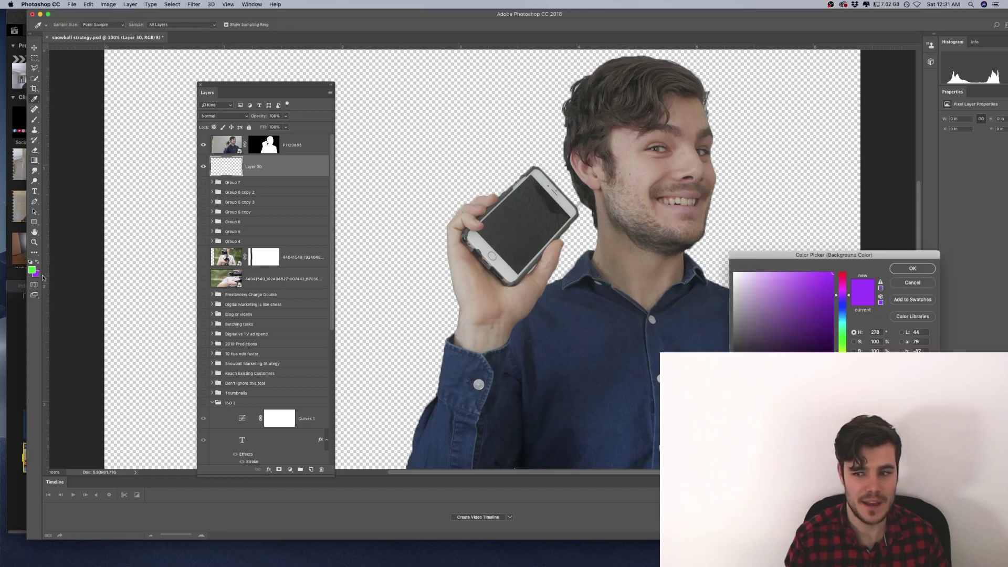
drag(846, 328, 847, 342)
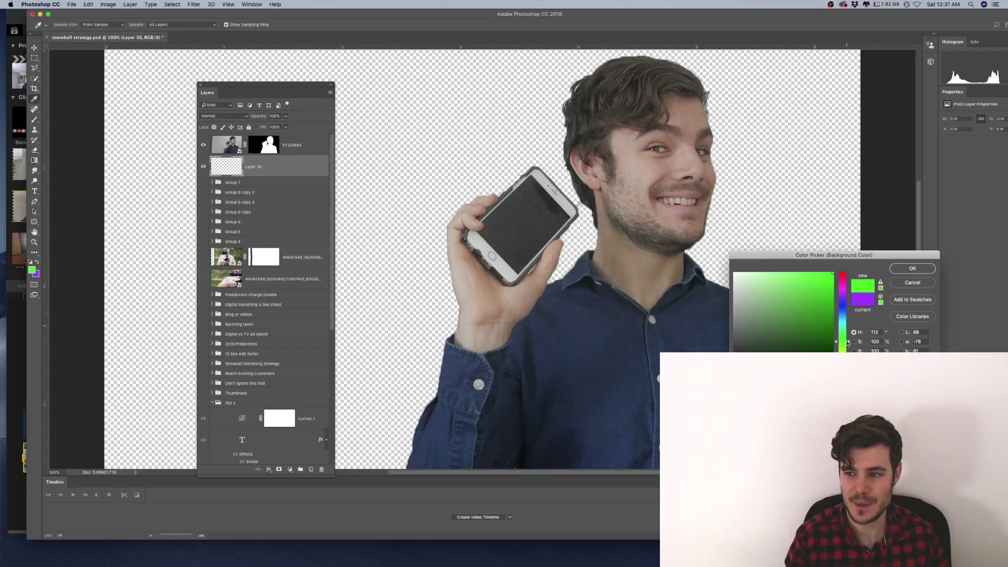
drag(822, 310, 841, 323)
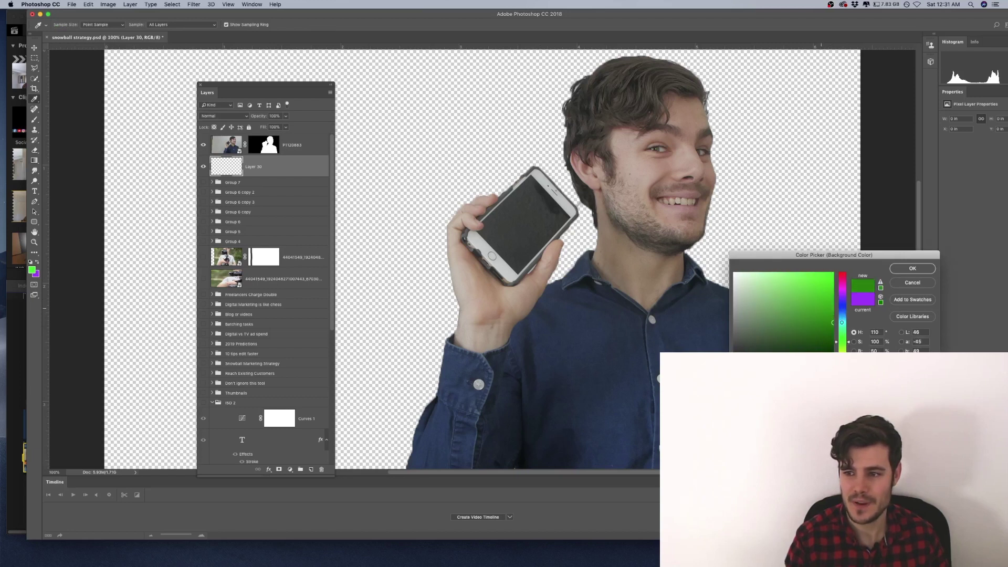
click(913, 269)
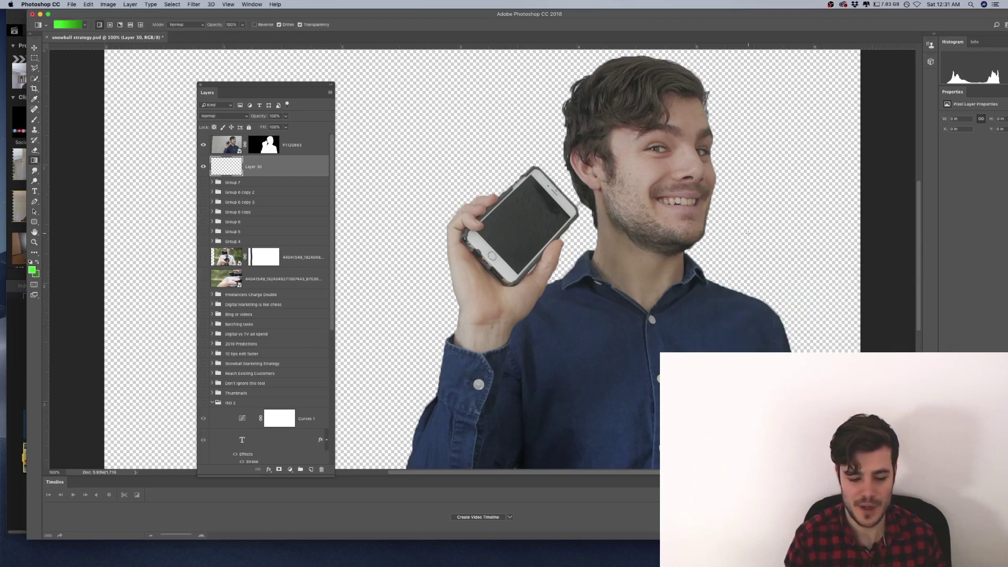
Step: Fill the new layer with a vertical linear gradient from bright green at the top to dark green at the bottom
key(super+minus)
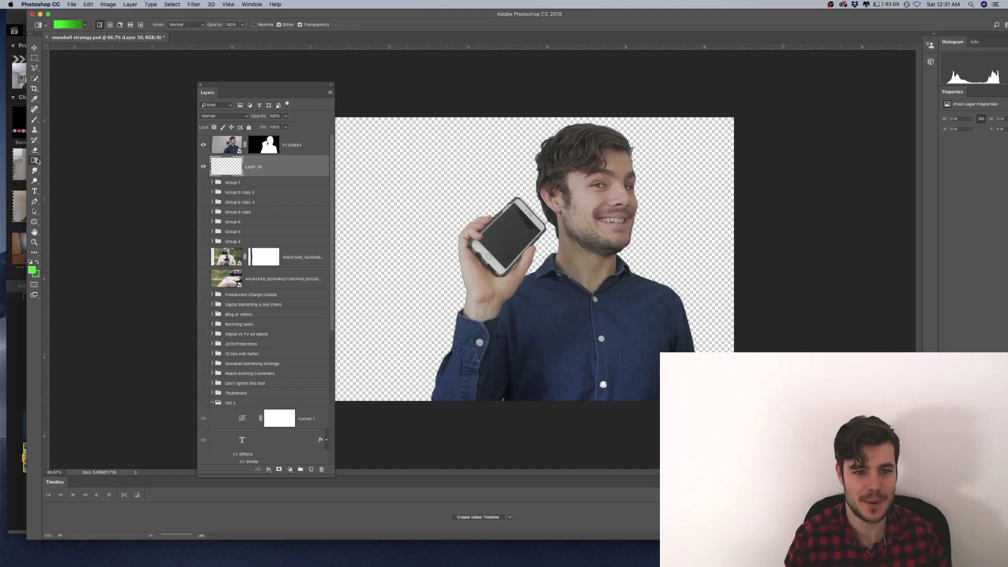
right_click(37, 161)
click(61, 161)
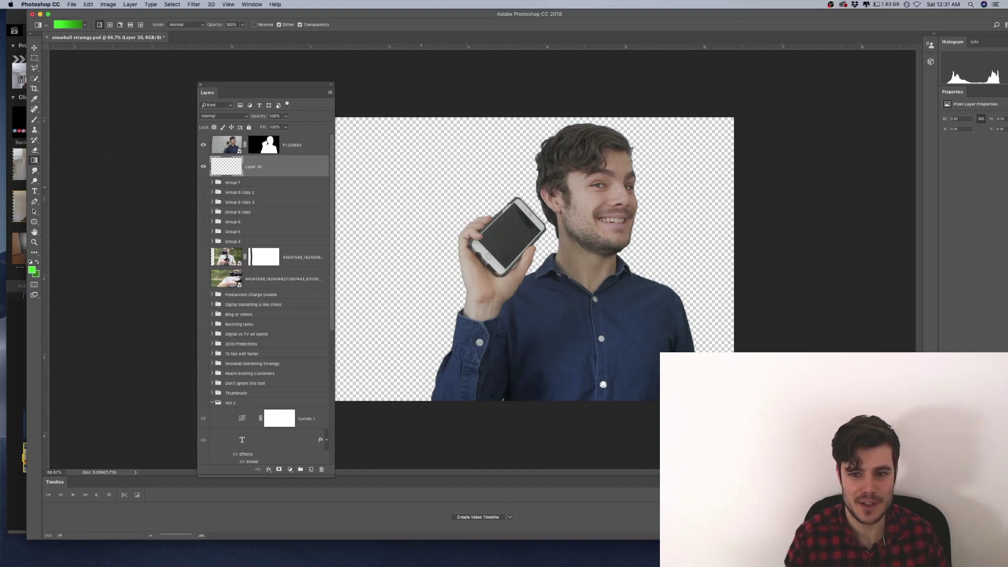
drag(272, 87, 157, 69)
drag(363, 142, 363, 332)
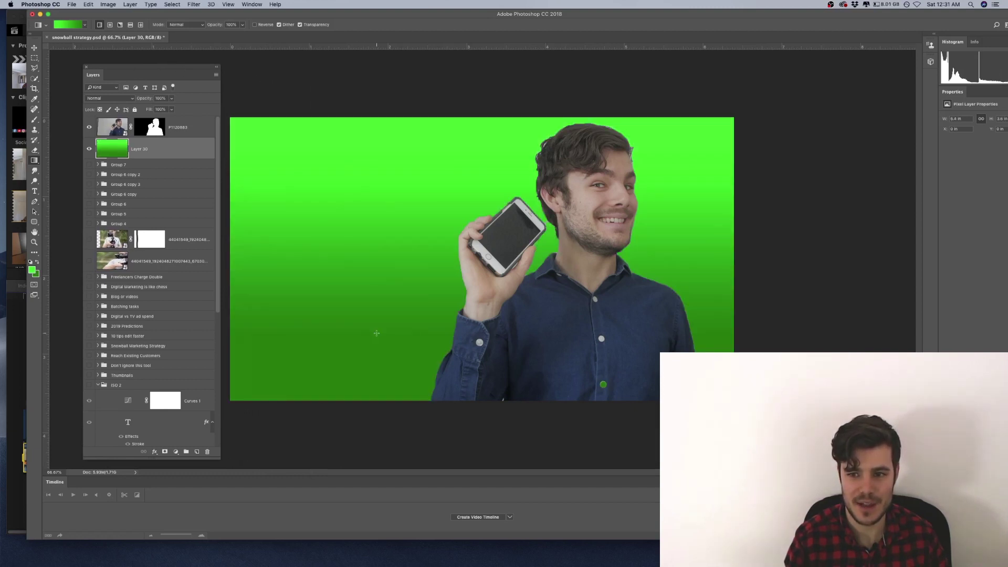
Step: Try redrawing the green gradient in the reverse direction and over shorter and longer vertical distances
drag(383, 353, 408, 111)
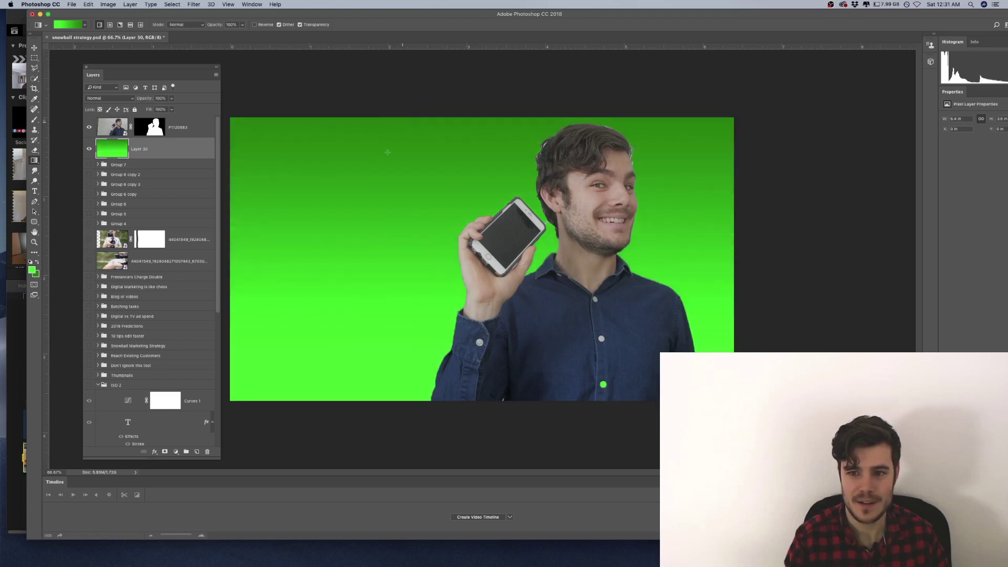
drag(389, 143, 401, 239)
drag(404, 306, 390, 325)
drag(363, 92, 367, 380)
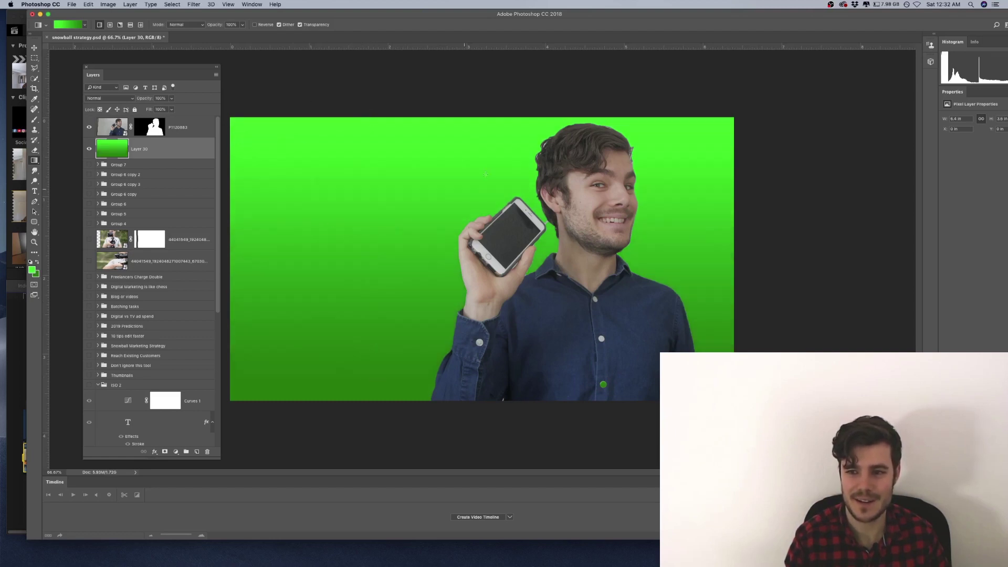
Step: Try a slightly darker green as the foreground colour and redraw the background gradient from top to bottom
click(30, 269)
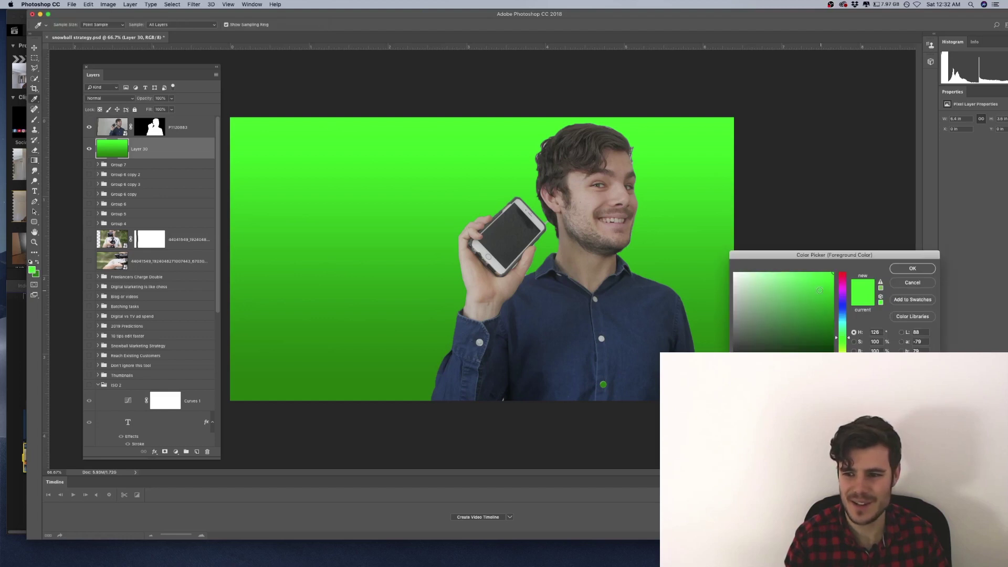
click(832, 286)
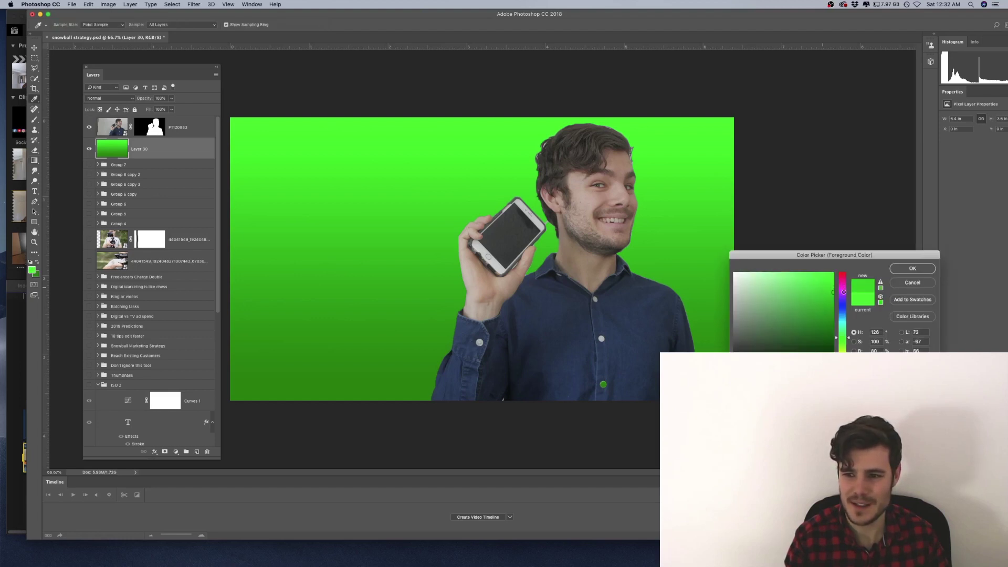
click(912, 269)
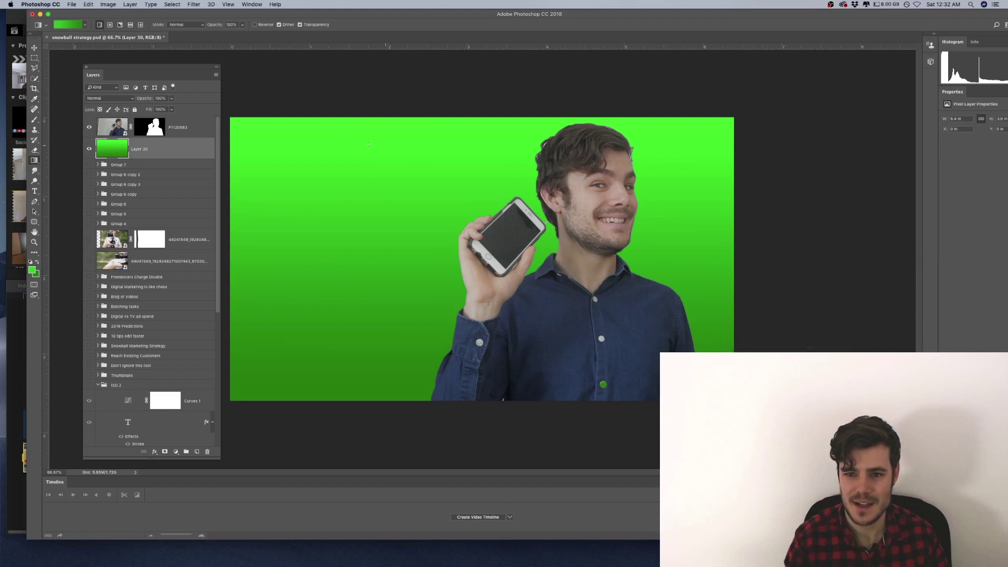
drag(401, 140, 413, 360)
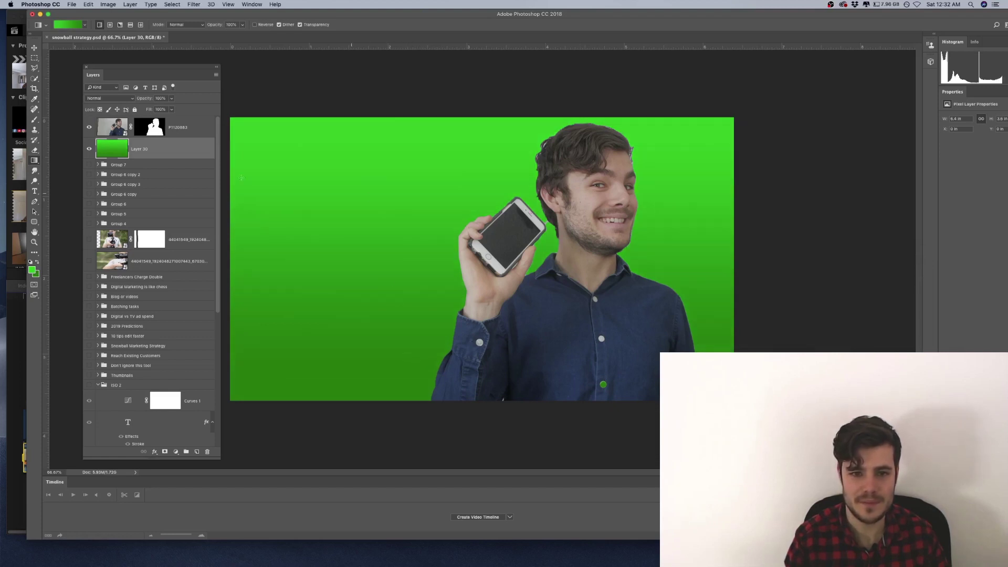
Step: Brighten the foreground green and redraw the vertical gradient with the brighter green at the top of the background layer
click(32, 268)
drag(790, 280, 834, 287)
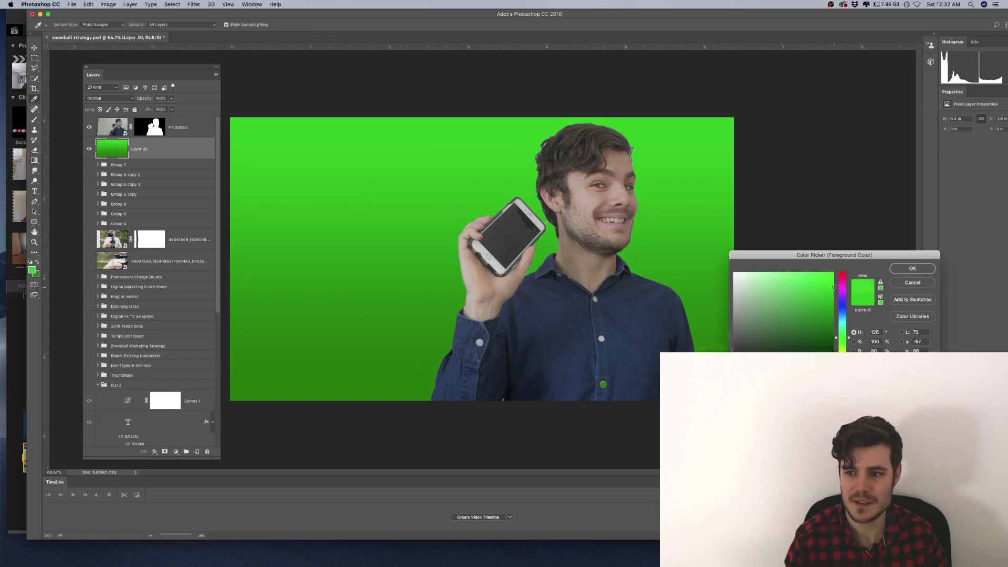
click(913, 268)
drag(371, 148, 398, 354)
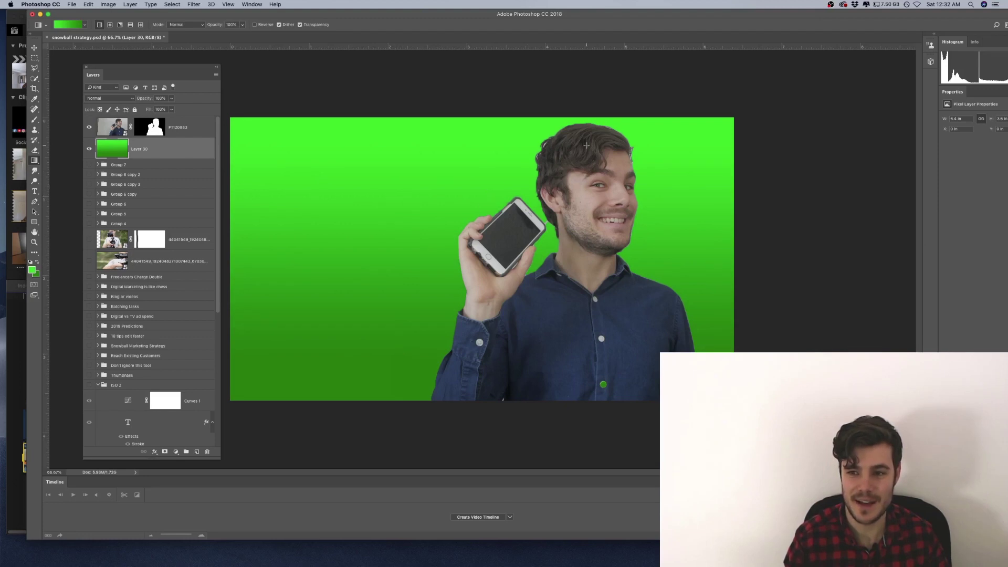
Step: Refine the man's layer mask with Select and Mask, using a 0.3 px feather and a Shift Edge of -12%
key(super+equal)
key(super+equal)
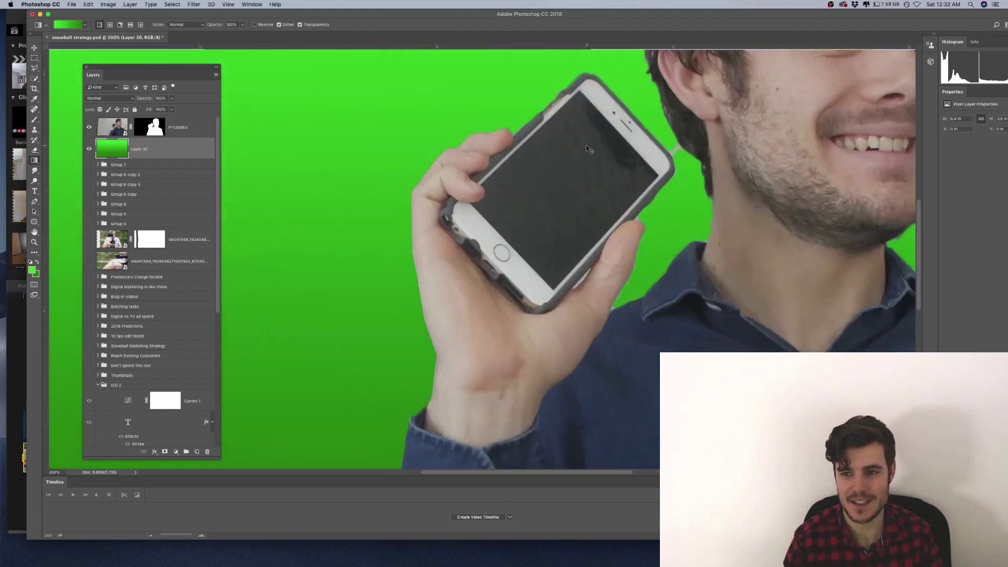
drag(575, 472, 616, 472)
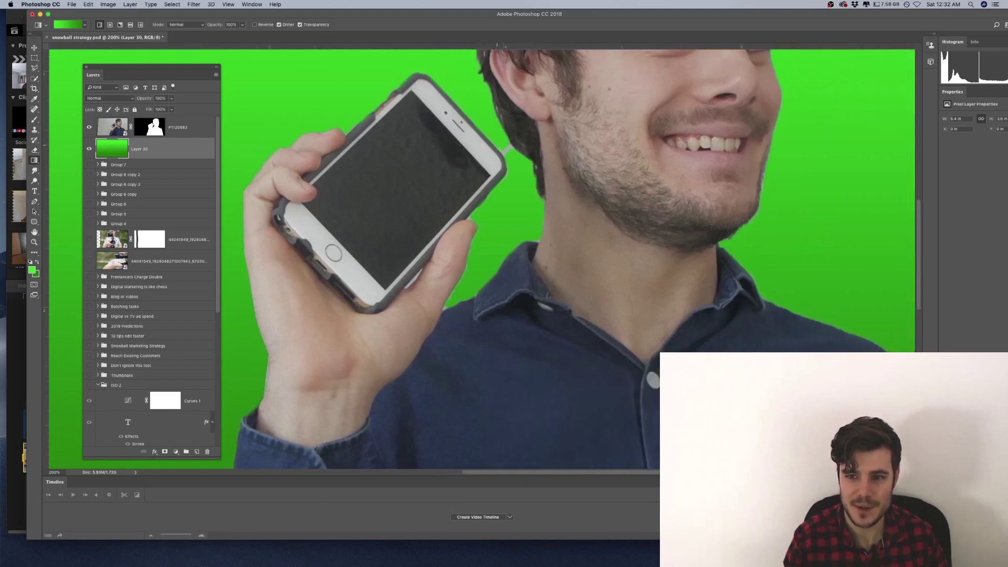
drag(919, 219, 914, 162)
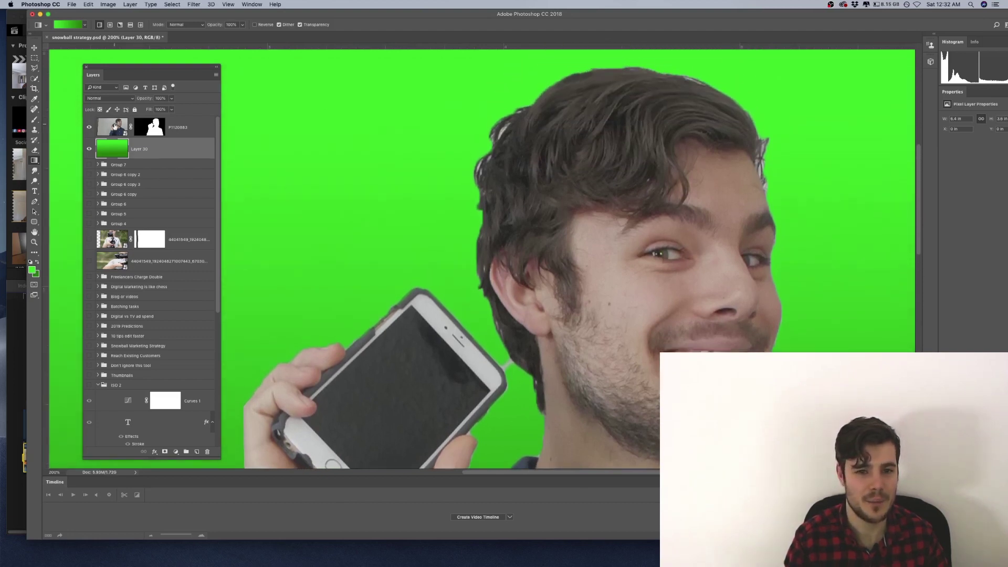
click(115, 127)
click(148, 127)
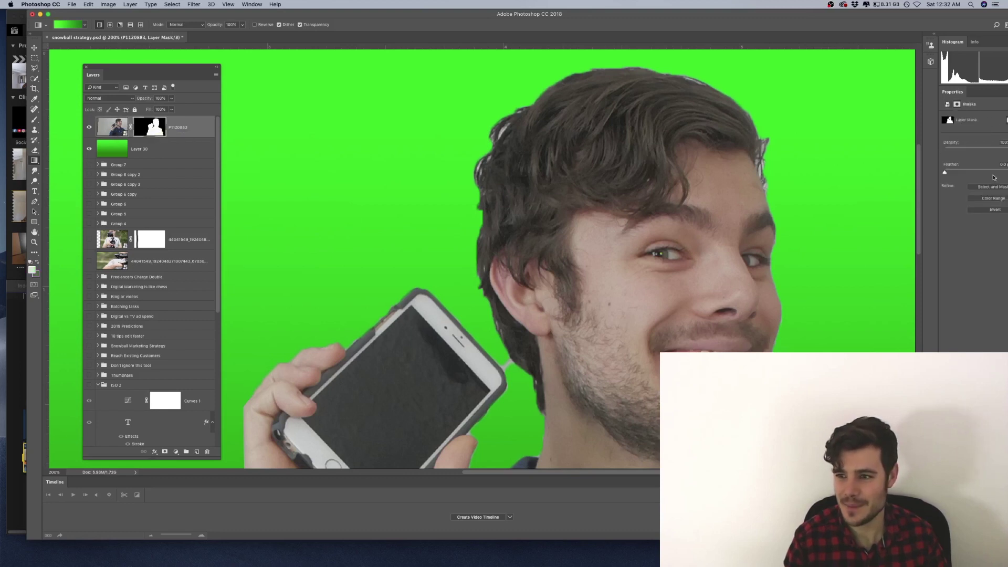
click(991, 187)
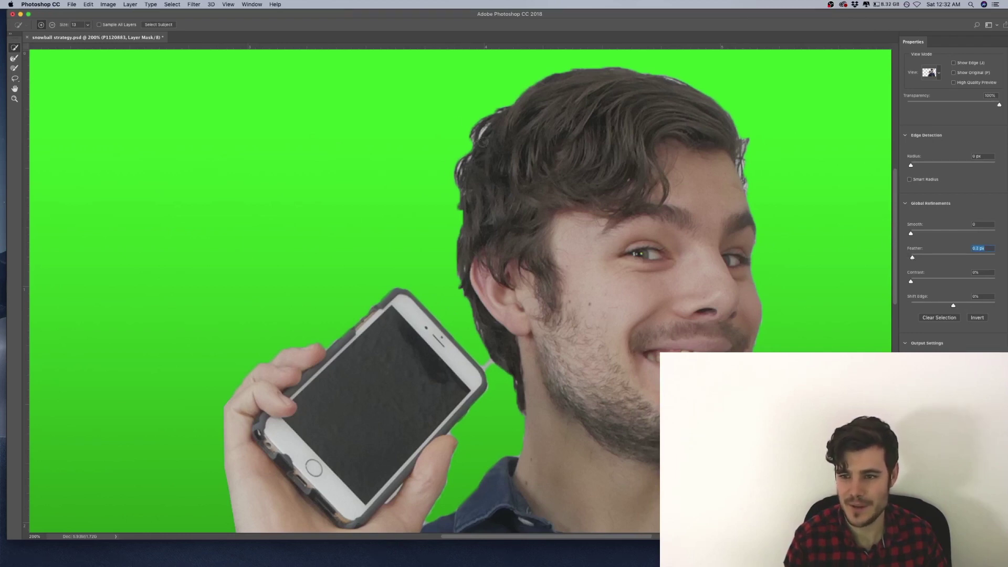
key(Tab)
key(Tab)
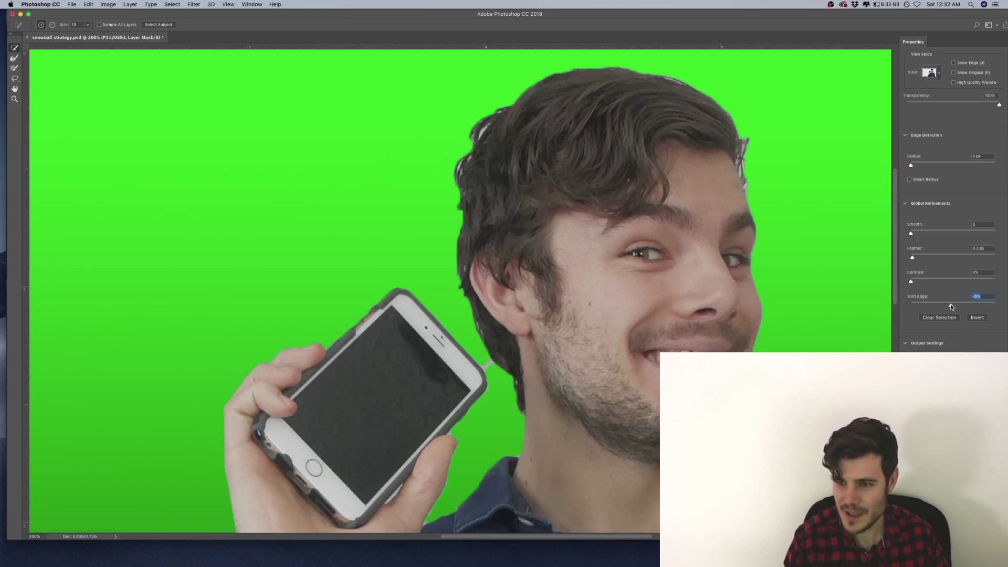
drag(951, 307, 949, 307)
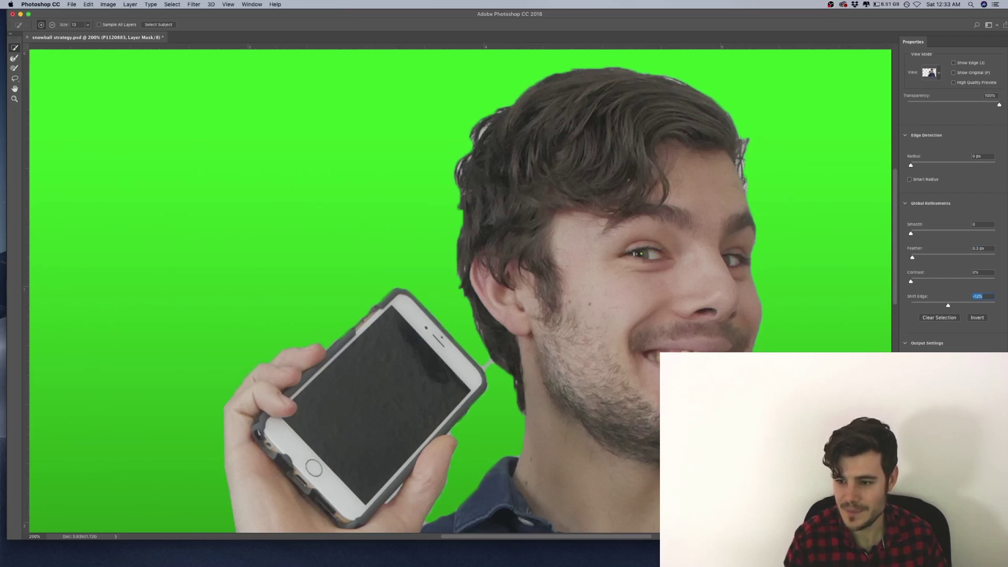
key(Return)
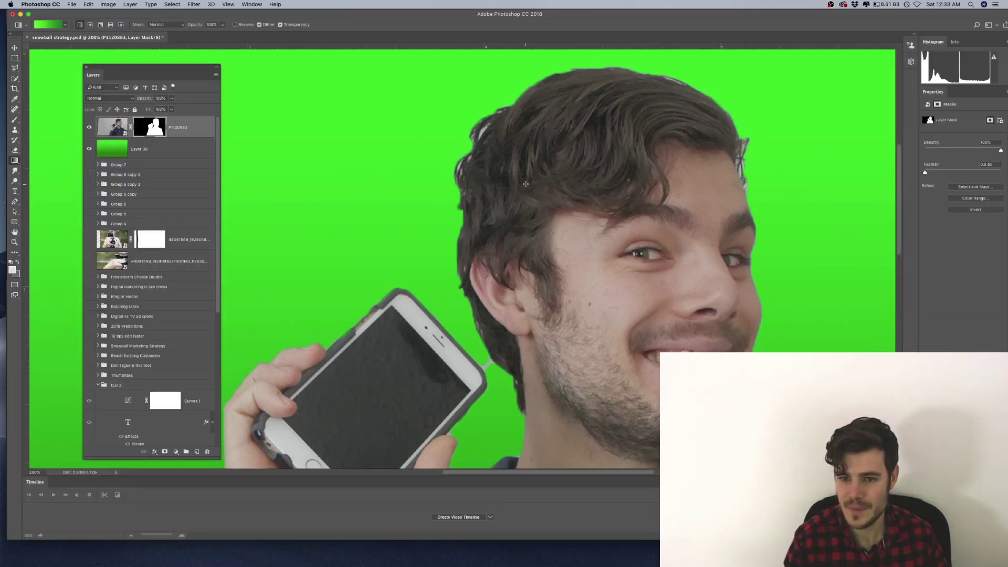
Step: Select the leftover fringe beside the phone's corner and along both sides of the man's hair with Quick Selection
click(14, 77)
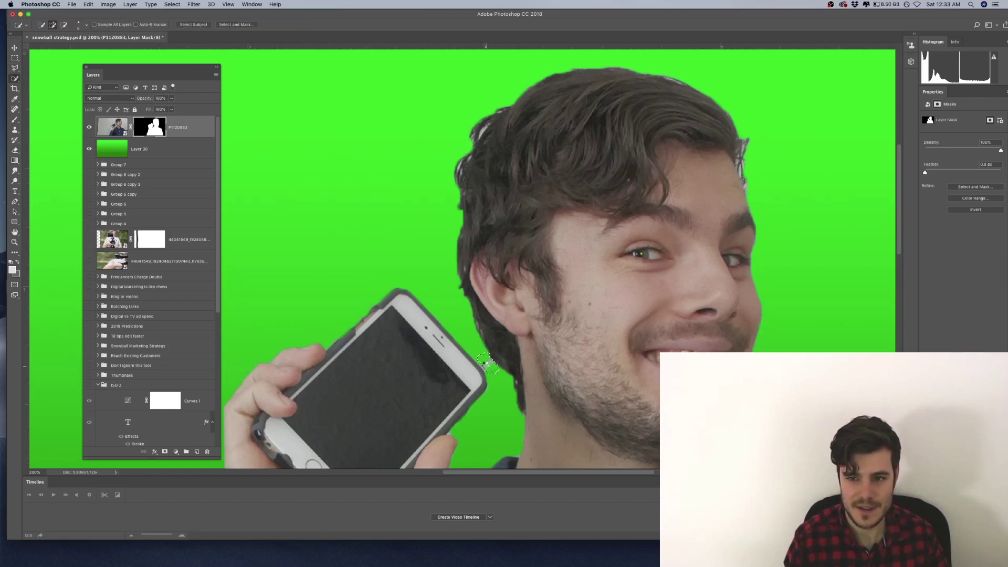
click(486, 364)
mouse_move(470, 133)
mouse_down()
mouse_move(491, 115)
mouse_move(457, 174)
mouse_up()
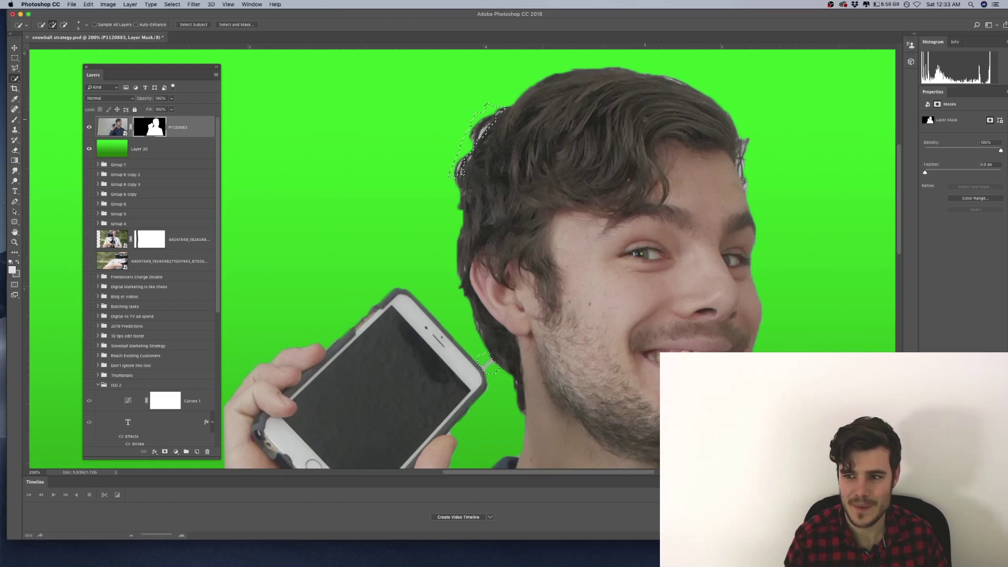
mouse_move(748, 133)
mouse_down()
mouse_move(750, 181)
mouse_move(745, 144)
mouse_up()
scroll(904, 183, down, 1)
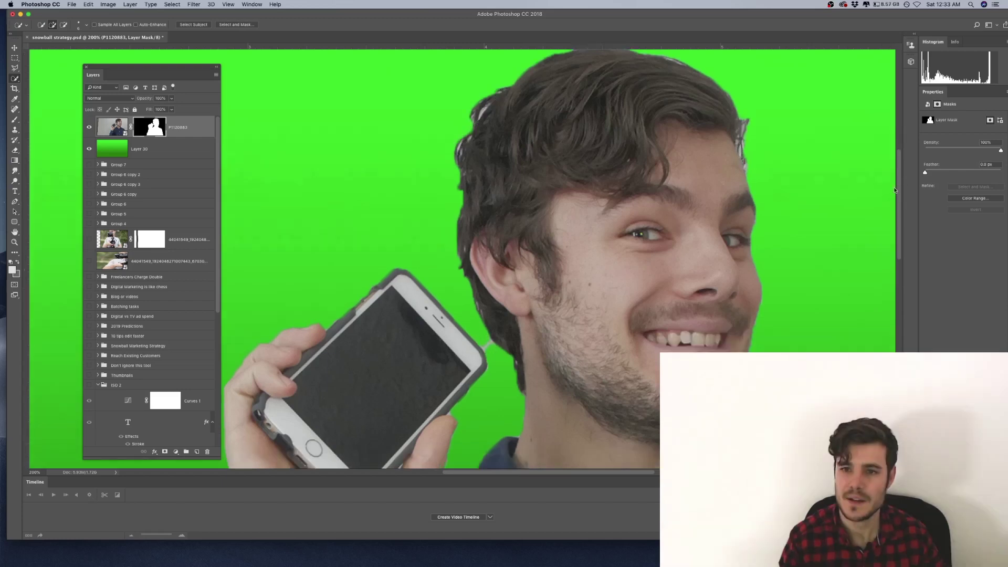
scroll(894, 182, up, 2)
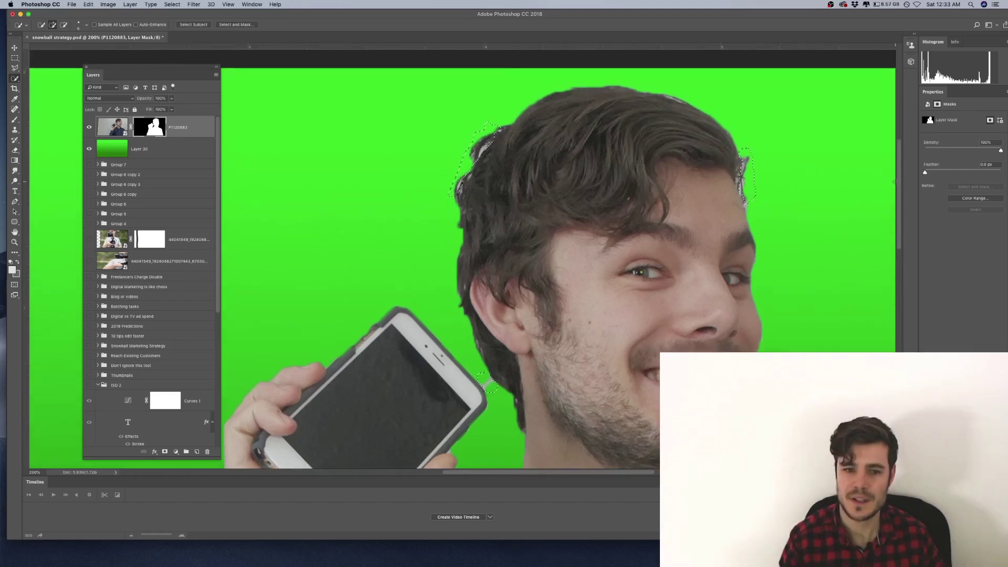
Step: Set the foreground colour to black, paint the leftover fringe areas out of the man's layer mask, and deselect
click(12, 270)
drag(794, 326, 735, 367)
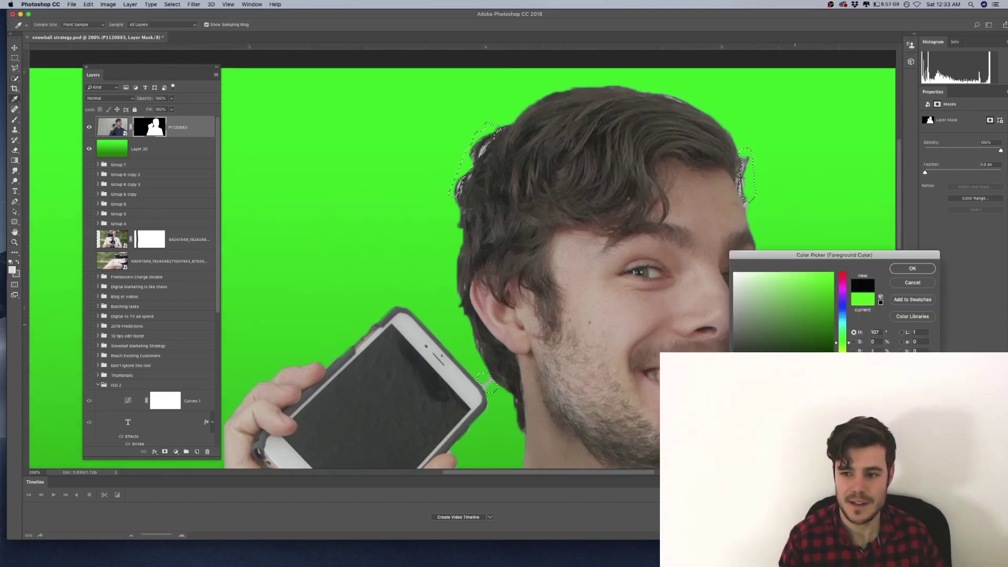
click(913, 268)
key(b)
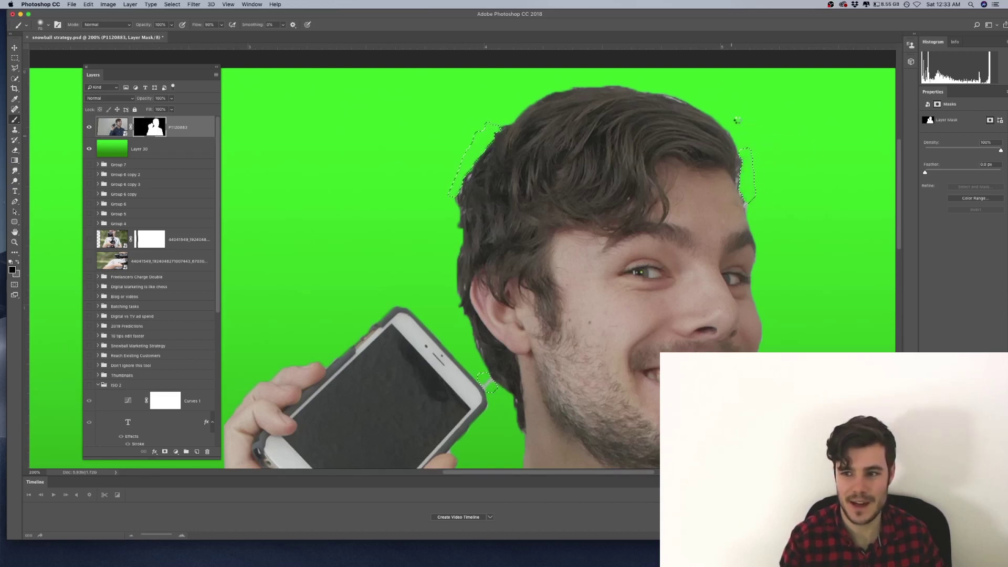
key(super+d)
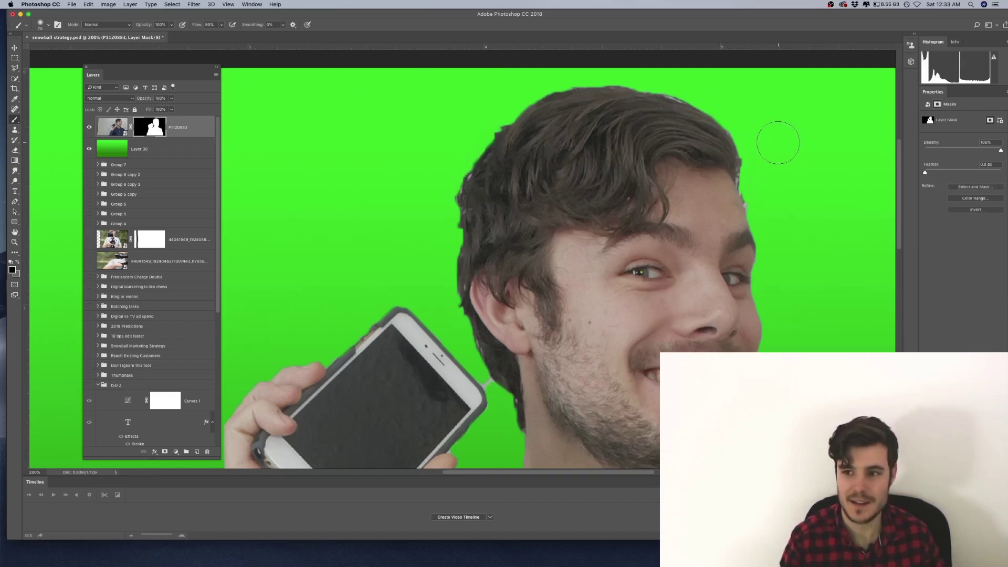
drag(898, 168, 903, 219)
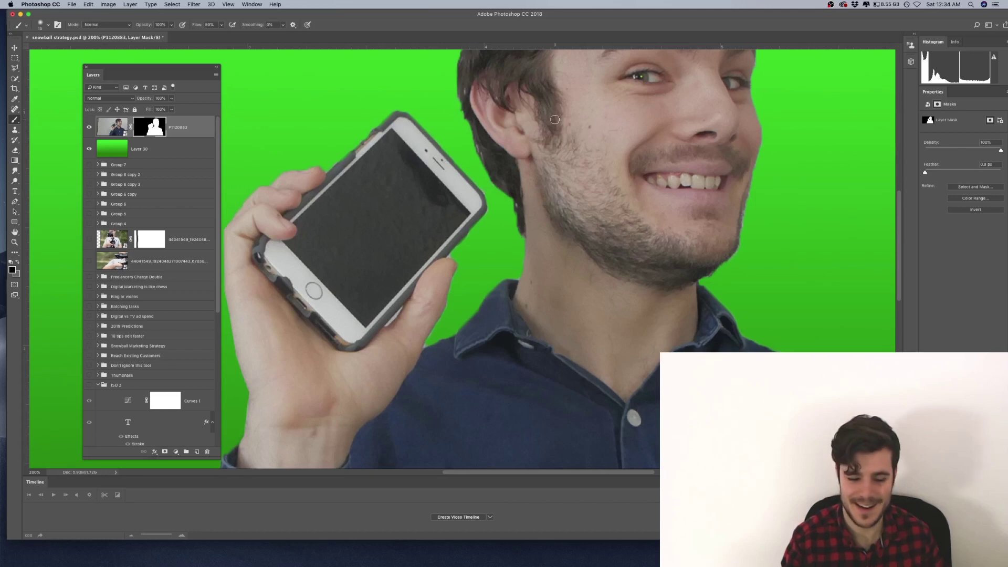
key(super+minus)
key(super+minus)
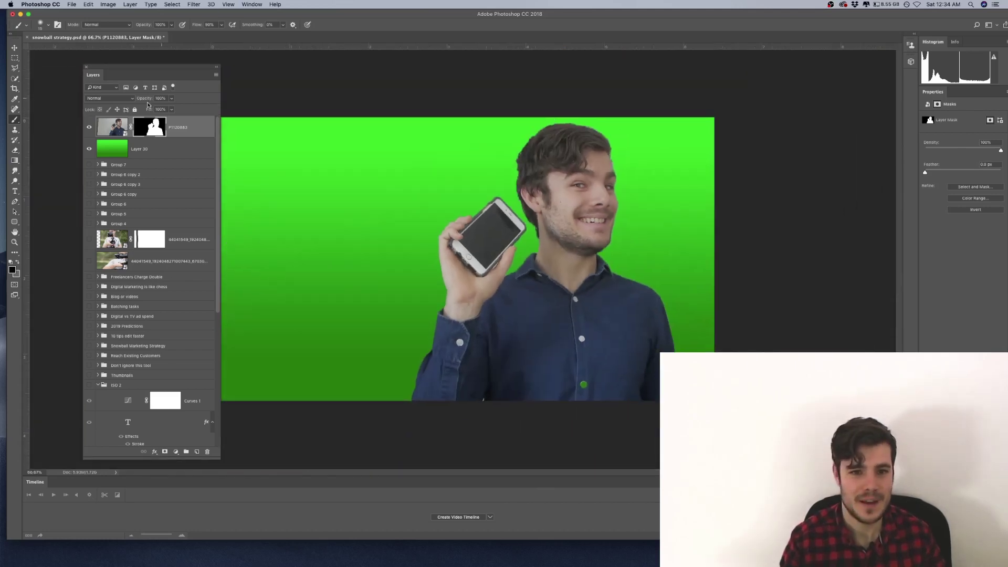
Step: Apply Curves to the man's image, mapping input 122 to output 130, with white point 240 and black point 4
click(105, 126)
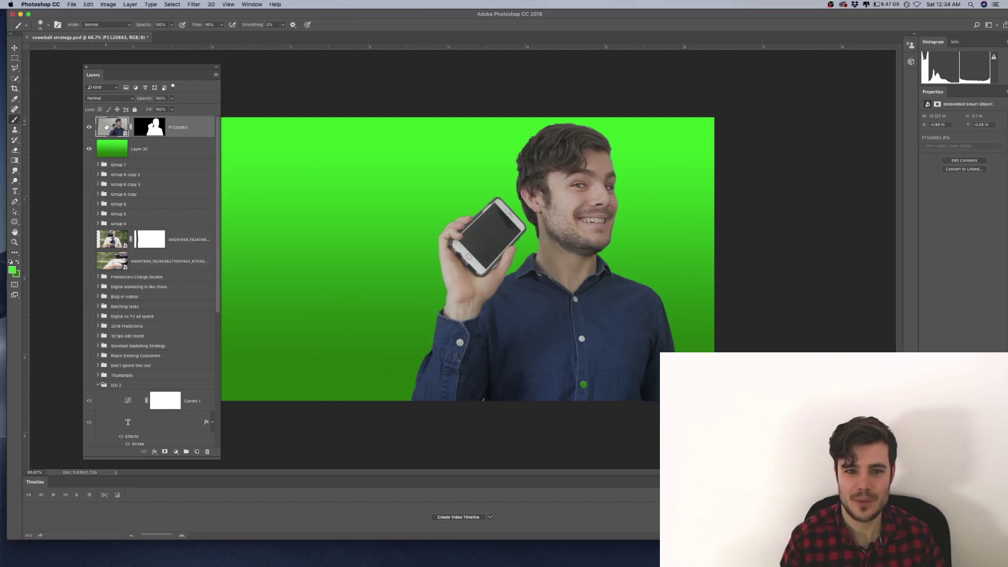
click(108, 4)
mouse_move(152, 26)
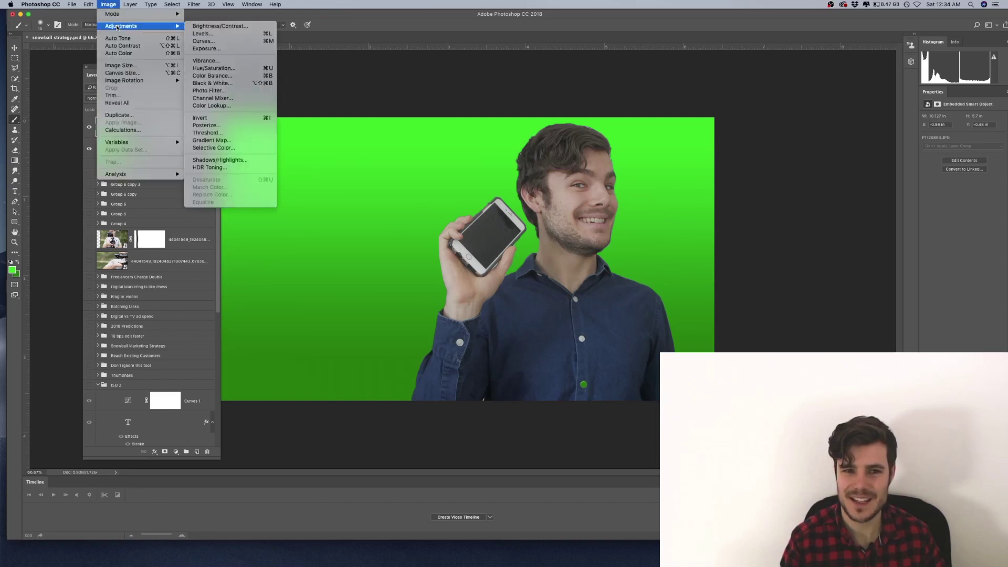
click(206, 42)
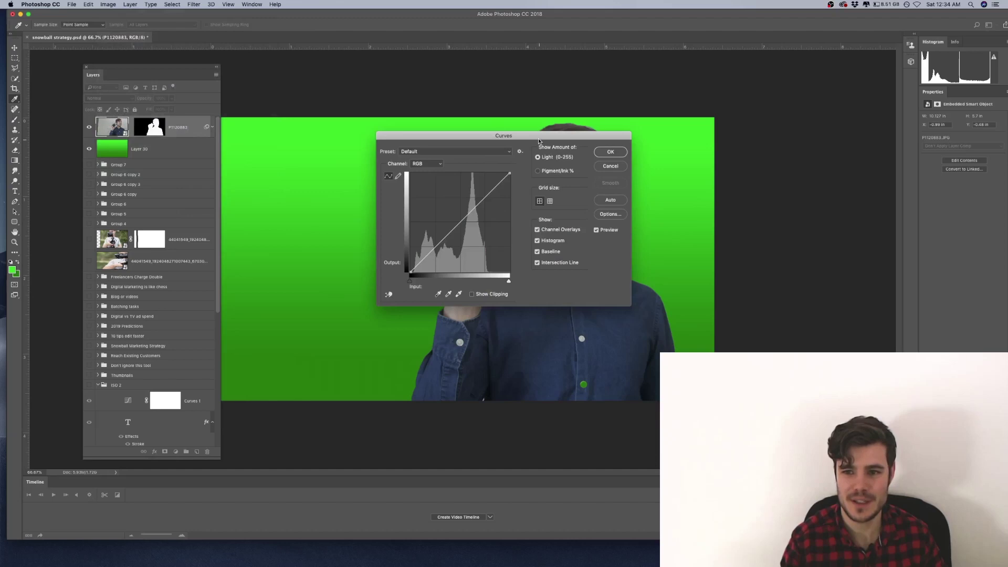
drag(539, 141, 400, 232)
drag(320, 313, 319, 313)
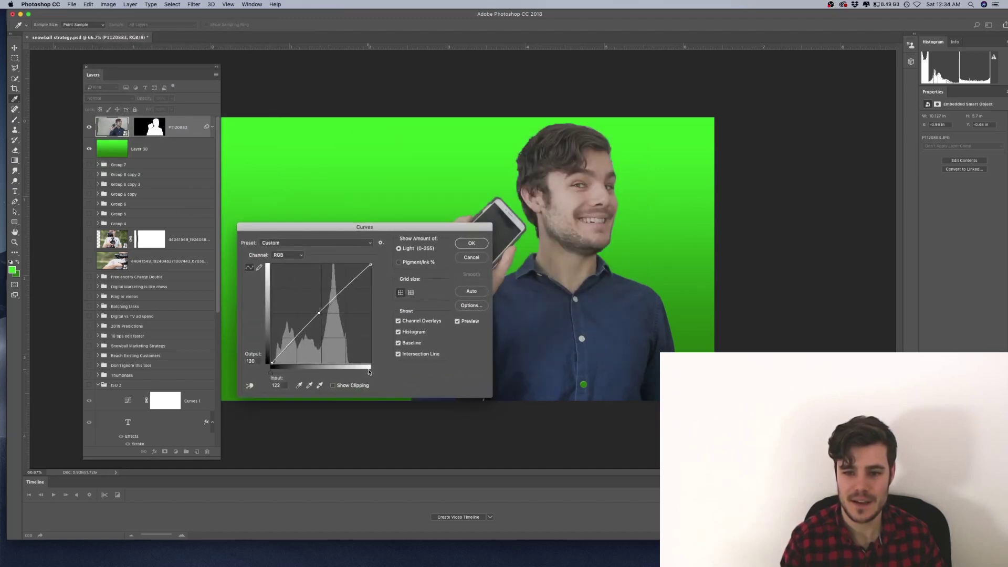
drag(370, 374, 364, 374)
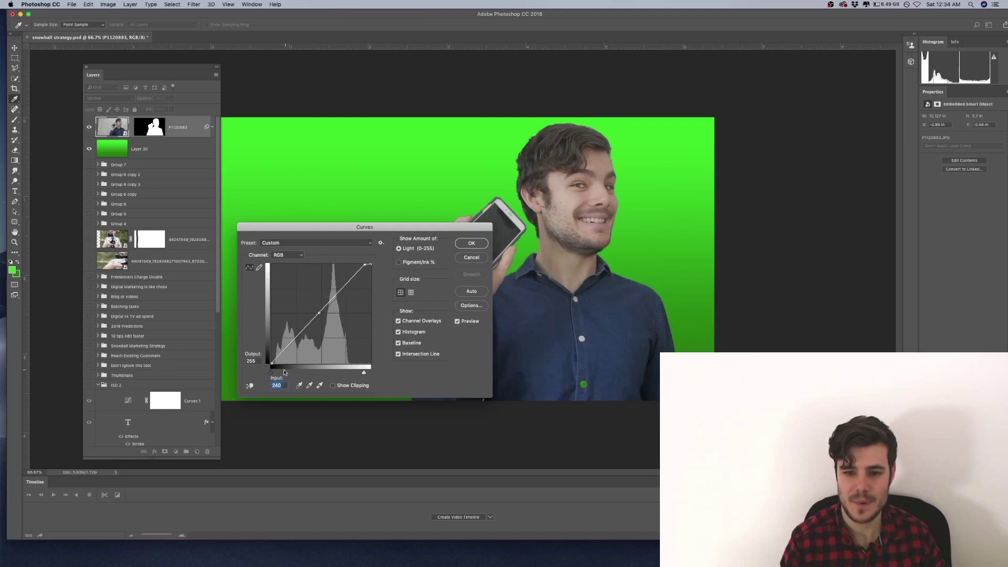
drag(272, 374, 273, 374)
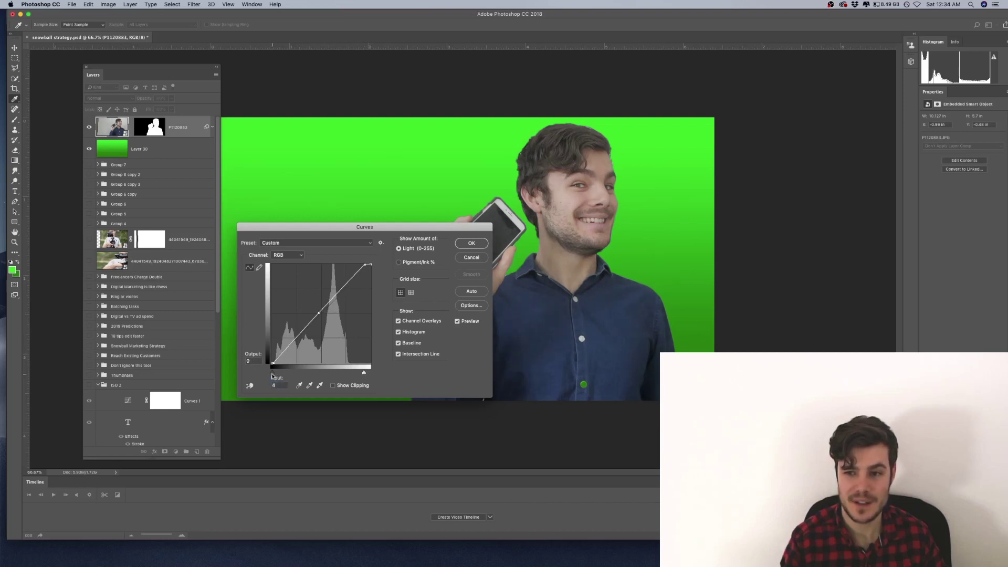
click(483, 245)
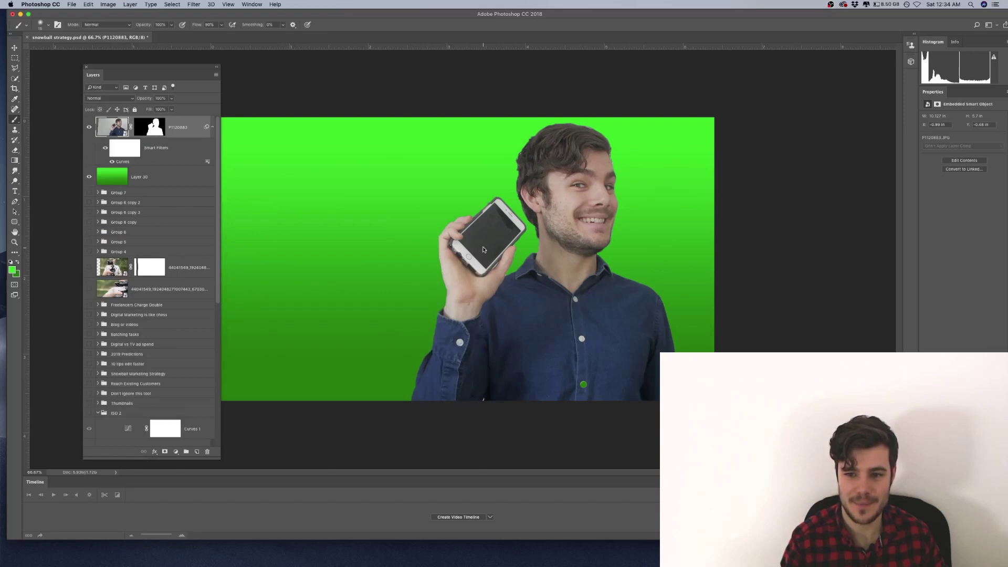
Step: Hide the man and green gradient layers and copy the headline text layer inside Group 7
drag(176, 69, 141, 63)
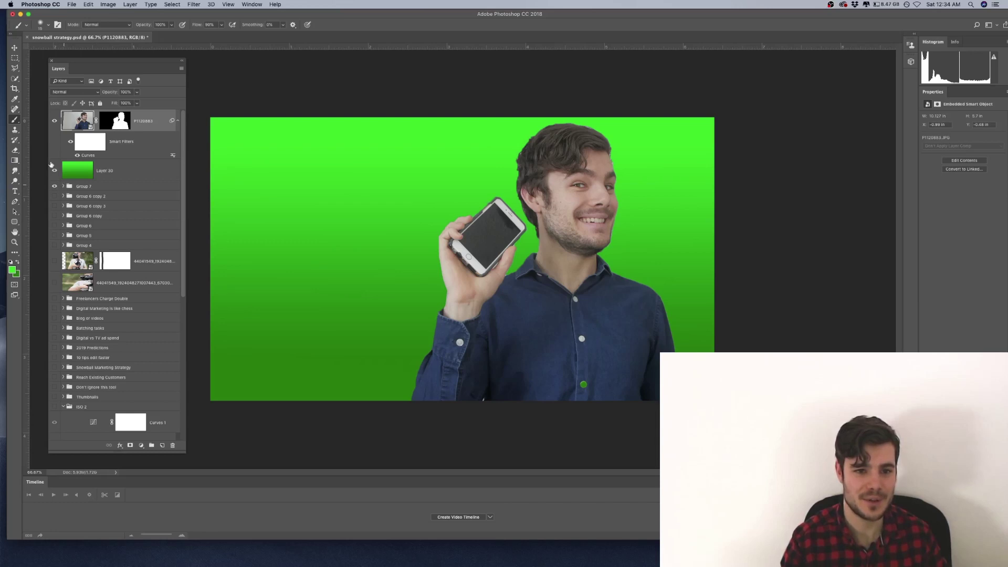
click(55, 169)
click(54, 120)
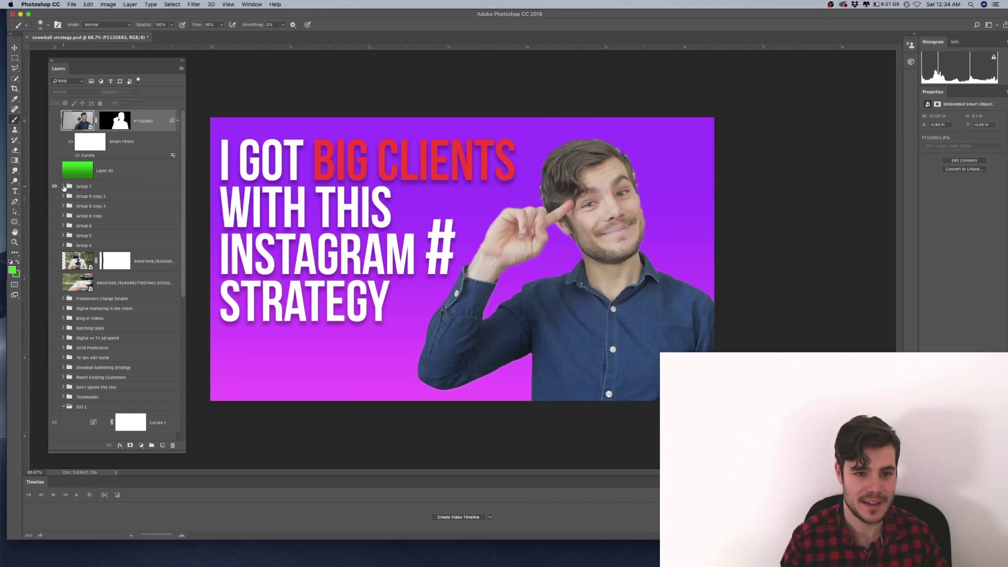
click(64, 187)
click(130, 258)
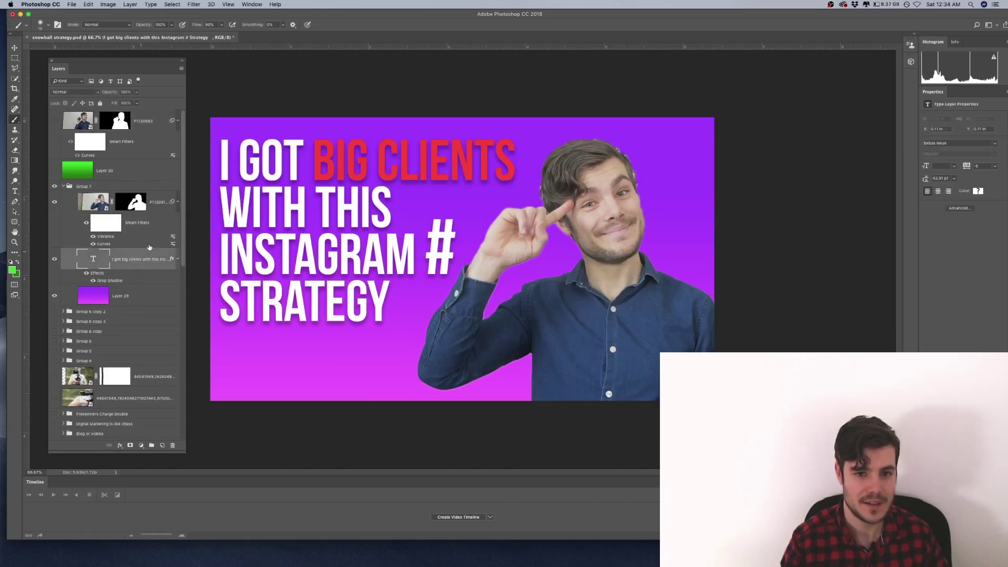
Step: Hide Group 7 and paste the copied headline text layer above the man's layer
click(53, 186)
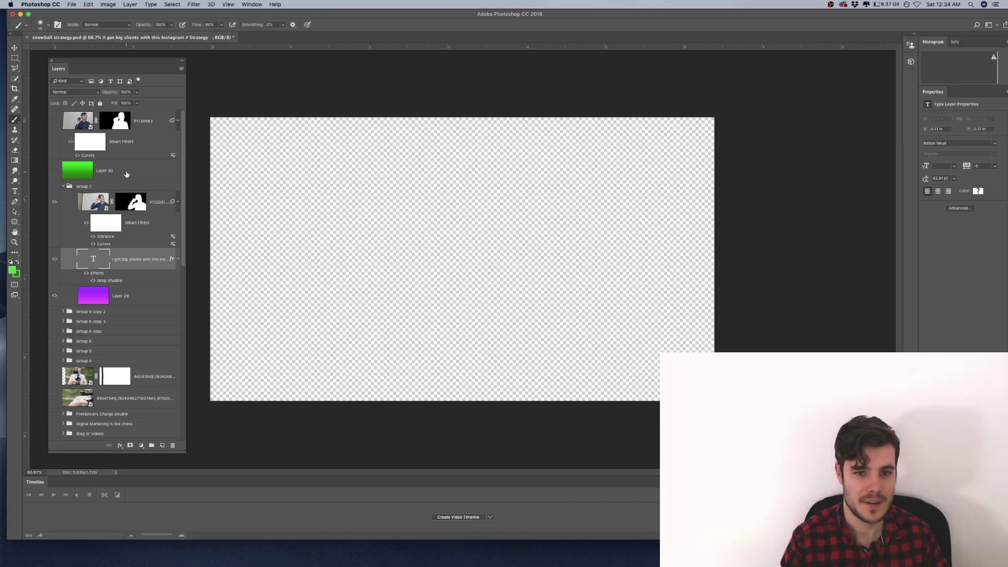
click(78, 124)
key(super+z)
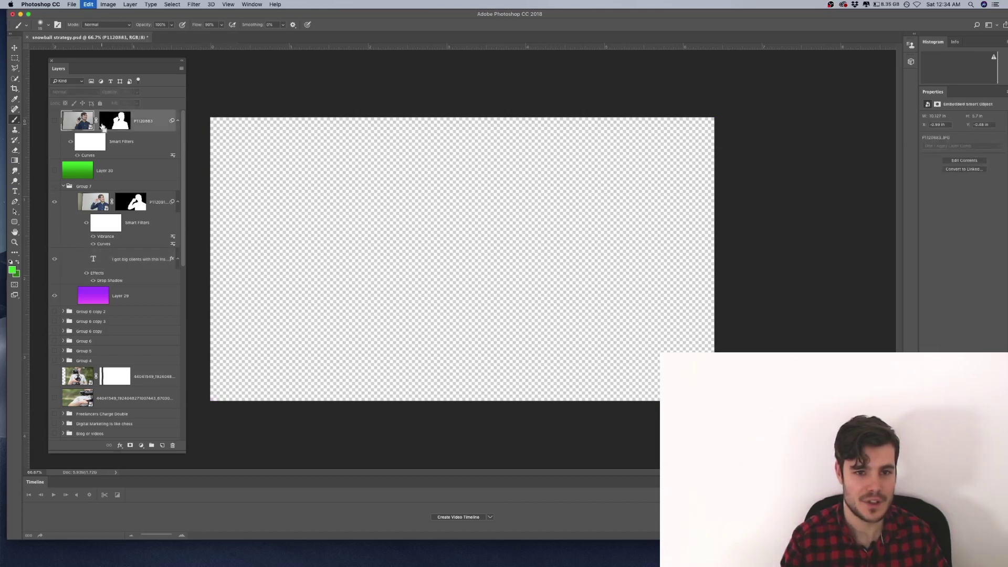
key(super+alt+z)
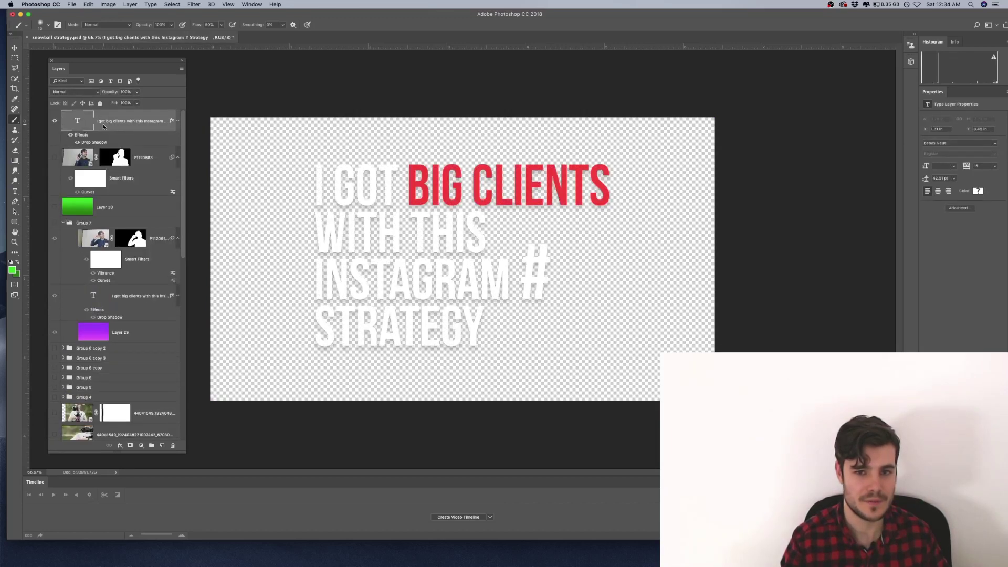
Step: Show the man and green gradient layers again and move the headline to the upper-left part of the canvas
click(55, 157)
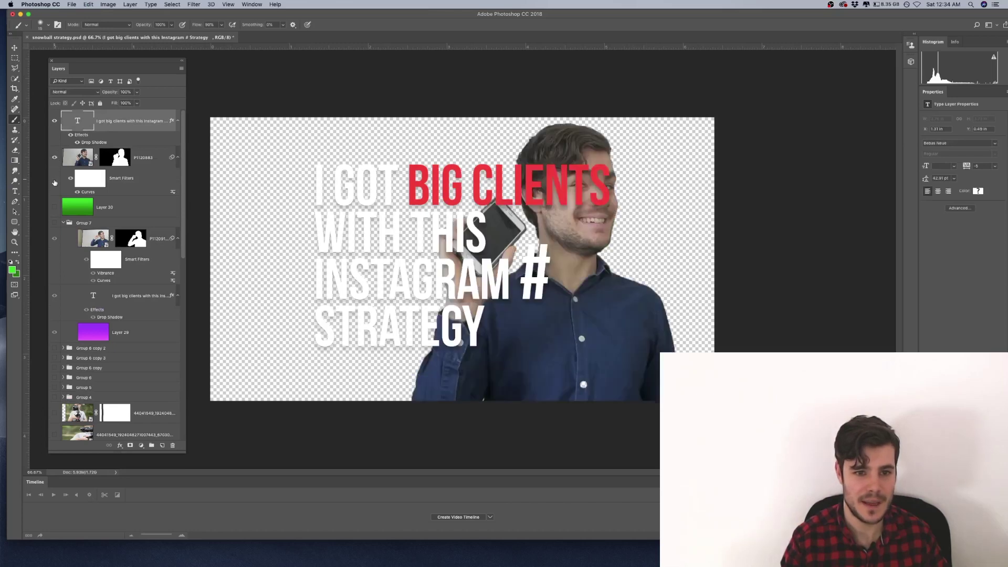
click(54, 208)
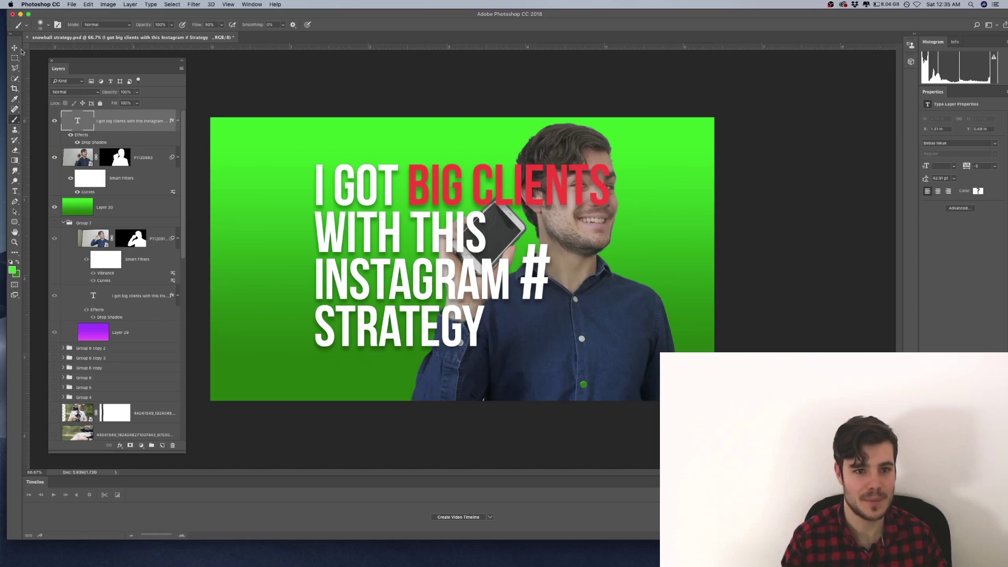
key(super+t)
drag(445, 187, 350, 153)
key(Return)
key(b)
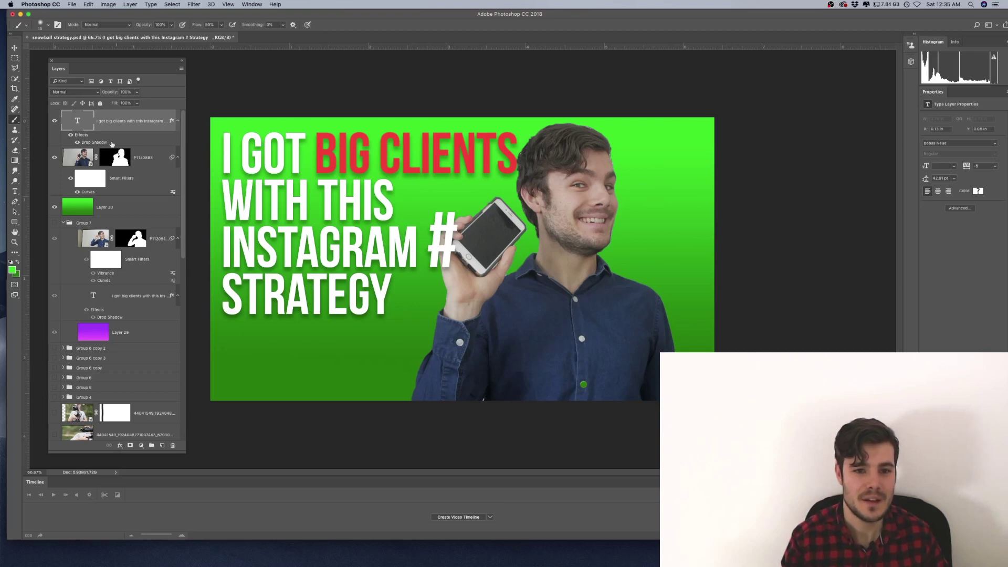
Step: Replace the headline text with "ADVANCED VIDEOS ON YOUR PHONE", followed by the lines "AUDIO" and "LIGHTING"
key(super+t)
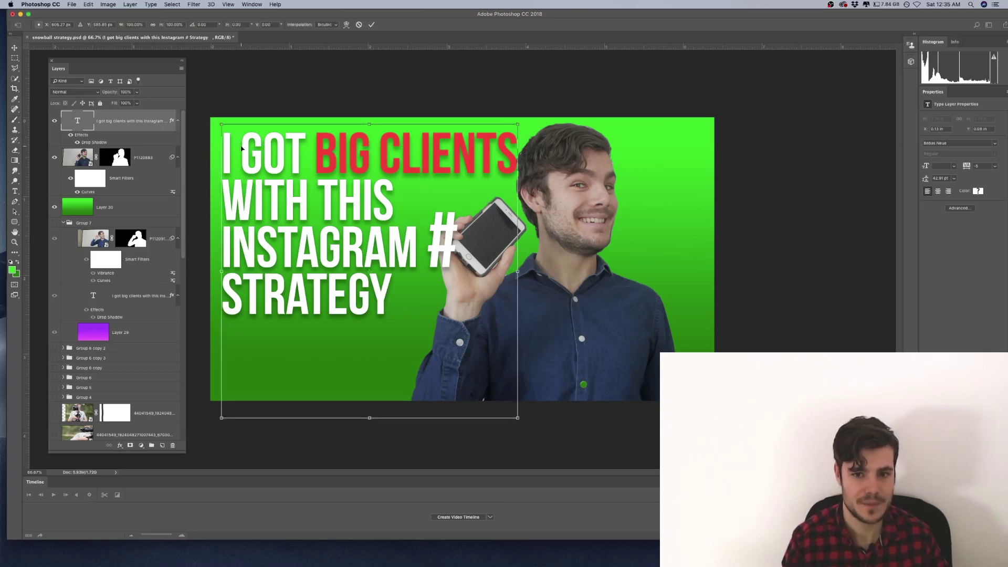
key(t)
key(Return)
key(super+a)
text(ADVANCED VIDEOS)
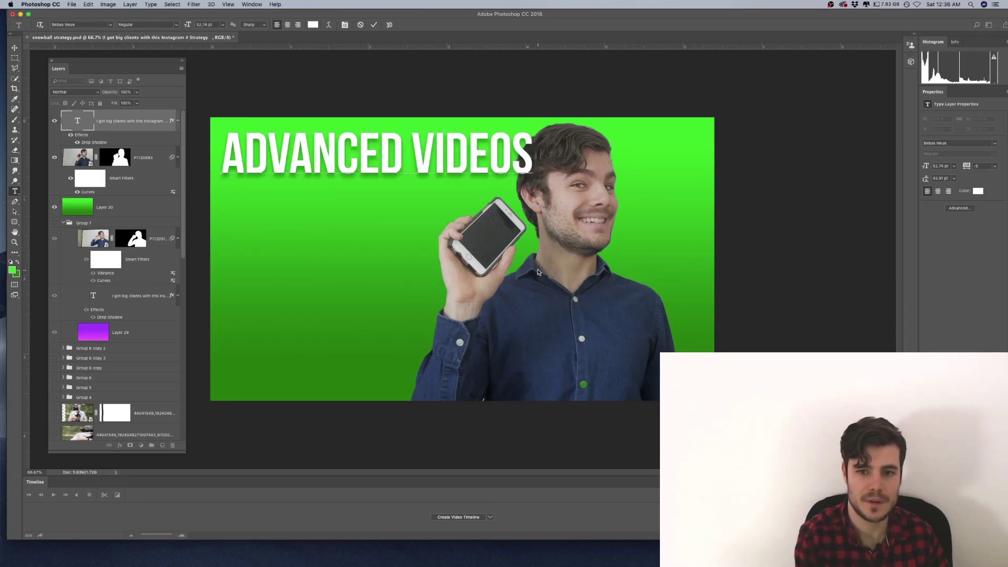
text( ON YOUR PHONE AUDIO)
key(Return)
text(LIGHTING)
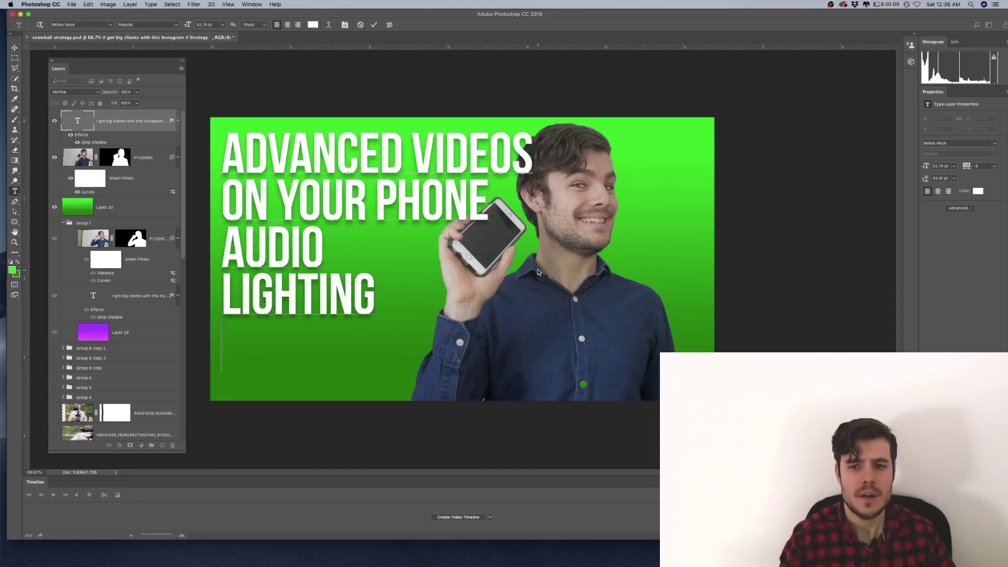
key(Return)
Step: Try adding a colon after "ADVANCED" and the extra words "SHOOTING" and "HANDS" to the headline
click(405, 146)
text(:)
key(Return)
text(SHOOTING)
drag(407, 199, 229, 193)
key(BackSpace)
key(BackSpace)
key(BackSpace)
click(372, 293)
key(Return)
text(HANDS)
Step: Delete the lines below "ON YOUR PHONE" and replace them with "FOR YOUR" and "BUSINESS" on two lines
key(BackSpace)
key(BackSpace)
key(BackSpace)
key(BackSpace)
key(BackSpace)
key(BackSpace)
key(BackSpace)
key(BackSpace)
key(BackSpace)
key(BackSpace)
key(BackSpace)
key(BackSpace)
key(BackSpace)
key(BackSpace)
key(BackSpace)
key(BackSpace)
key(BackSpace)
key(BackSpace)
key(BackSpace)
key(BackSpace)
text(FOR YOUR)
key(Return)
text(BUSINESS)
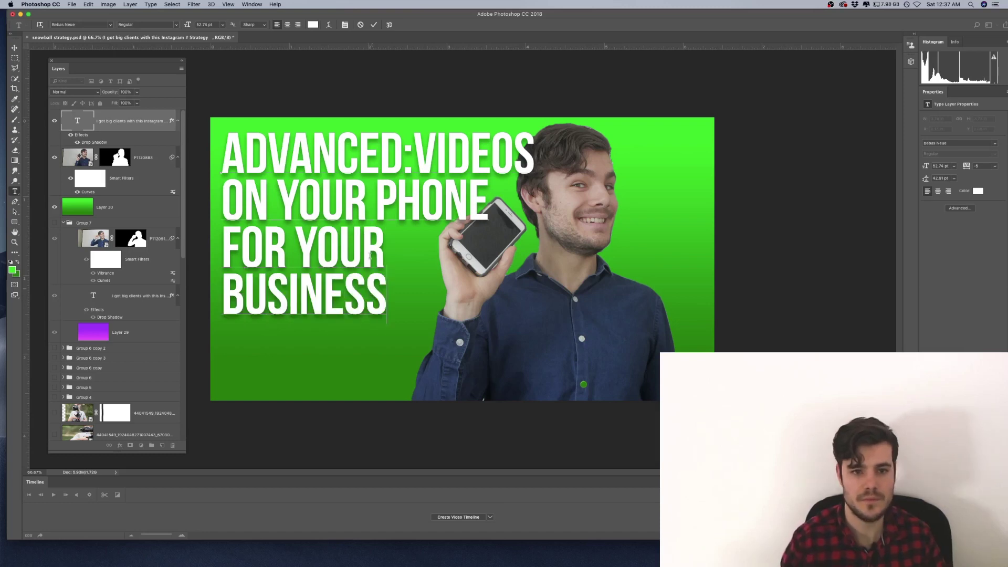
Step: Replace "ADVANCED:" at the start of the headline with "HOW TO SHOOT" and "ADVANCED" on a new line
key(ctrl+Return)
click(560, 262)
key(ctrl+t)
click(114, 120)
drag(223, 152, 414, 156)
text(HOW TO SHOOT)
key(Return)
text(ADVANCED)
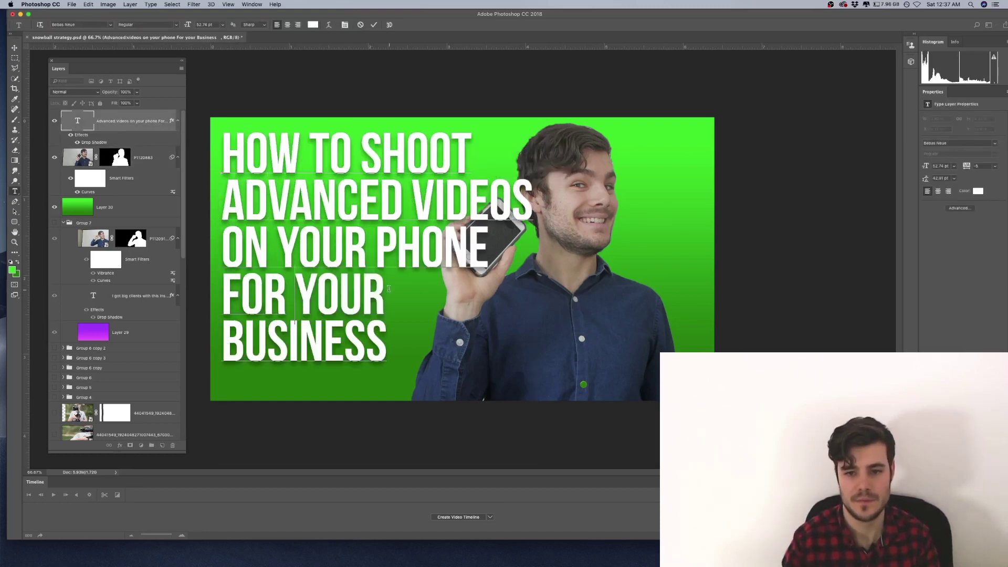
Step: Remove "YOUR" from the headline's ending so that its last line reads "FOR BUSINESS"
drag(294, 312, 225, 341)
key(BackSpace)
key(super+Return)
Step: Move the man's layer to the right and slightly down, clear of the headline
click(576, 177)
key(super+t)
drag(576, 176, 625, 185)
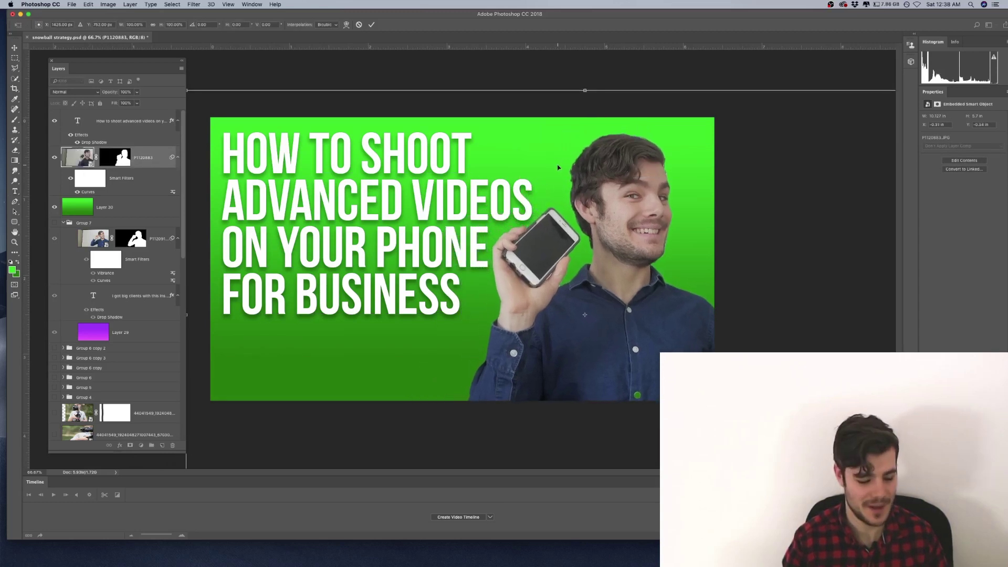
drag(605, 166, 603, 175)
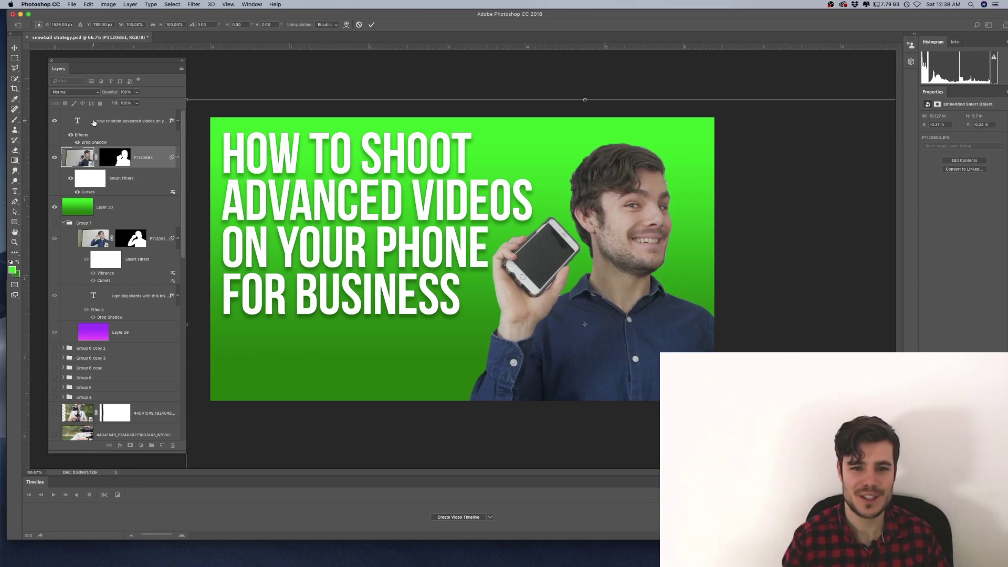
key(Return)
Step: Recolor the words "SHOOT ADVANCED VIDEOS" in the headline to a bright red
key(t)
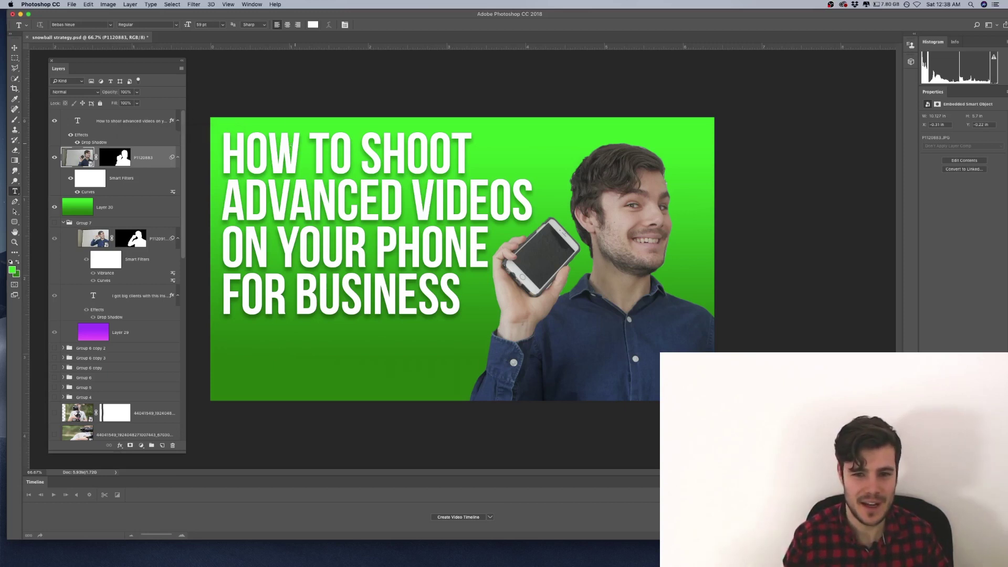
drag(228, 153, 462, 286)
click(334, 136)
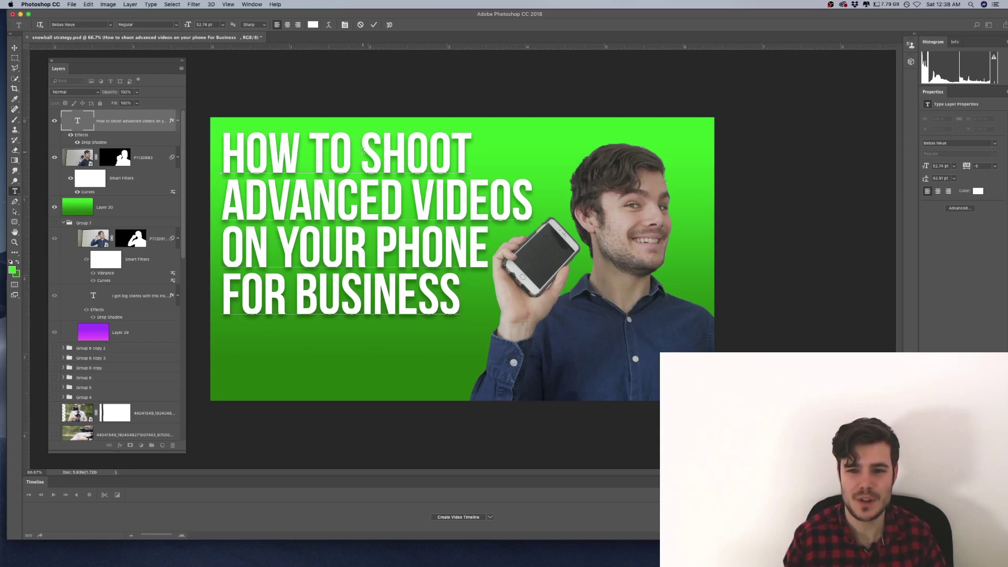
drag(371, 151, 533, 194)
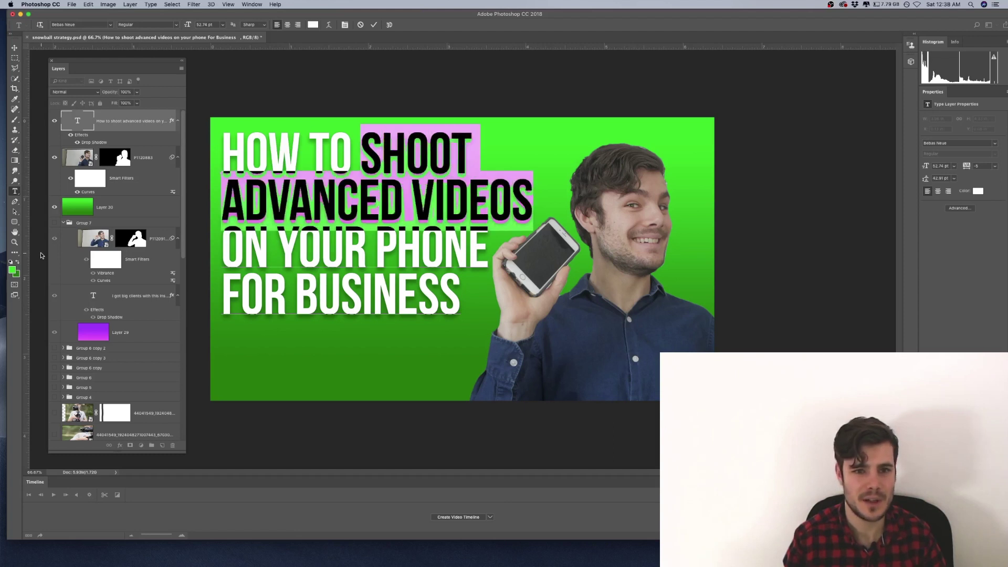
click(981, 193)
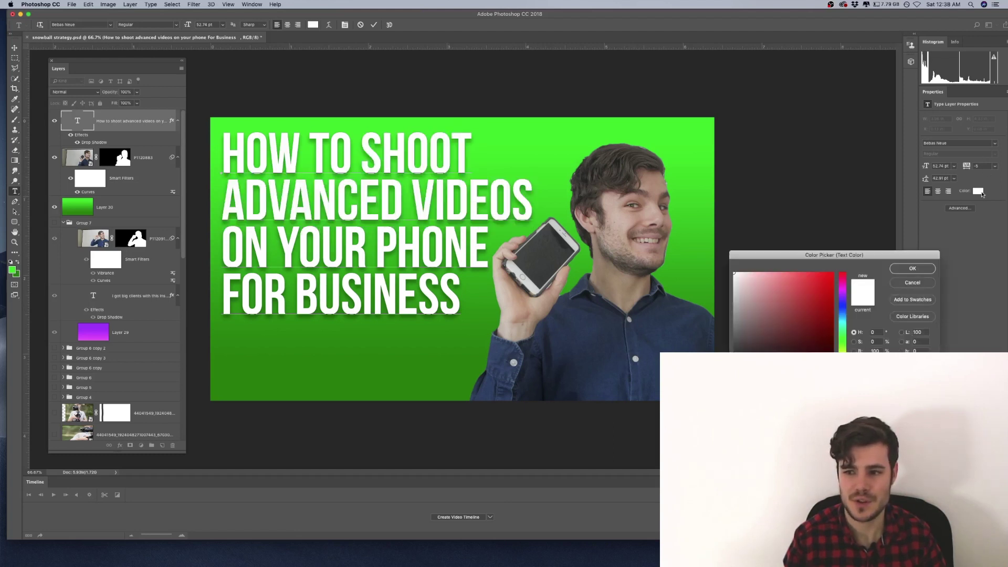
drag(780, 303, 825, 273)
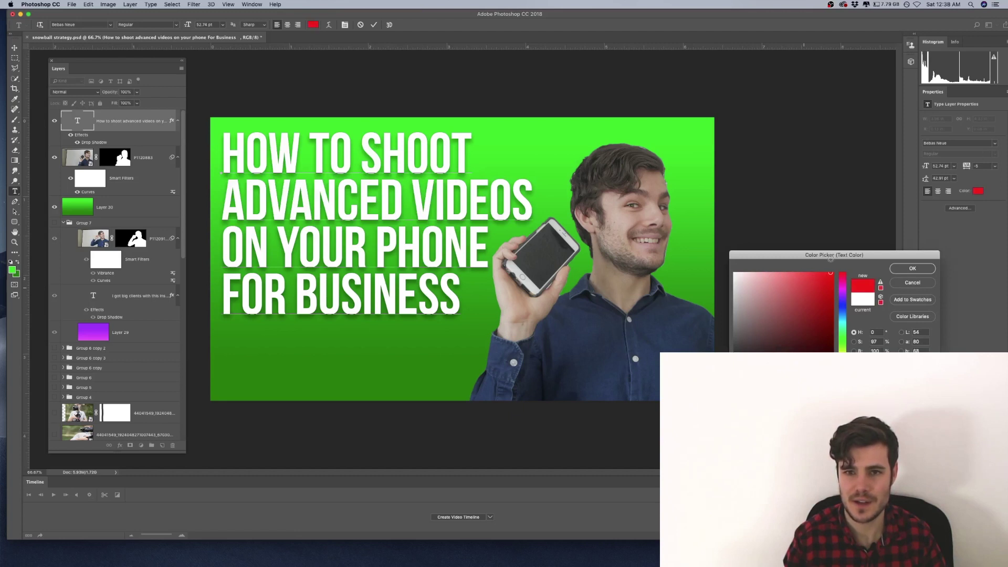
drag(821, 274, 807, 273)
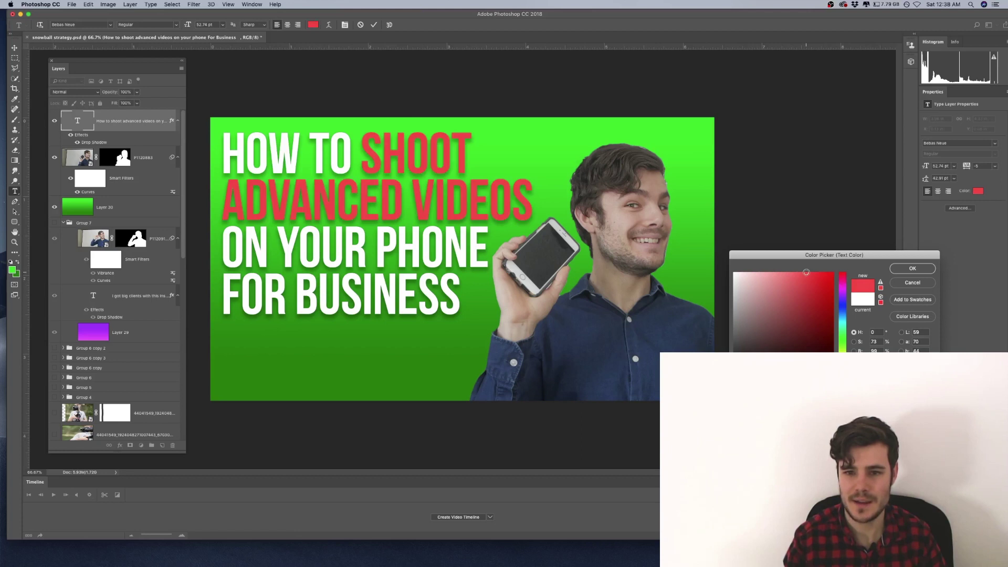
drag(811, 271, 817, 272)
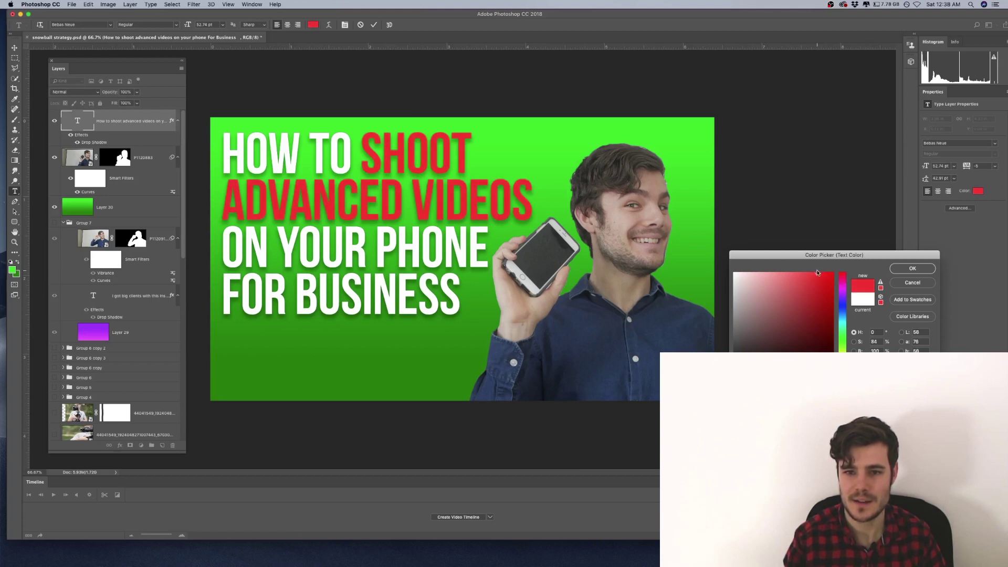
click(912, 268)
key(super+Return)
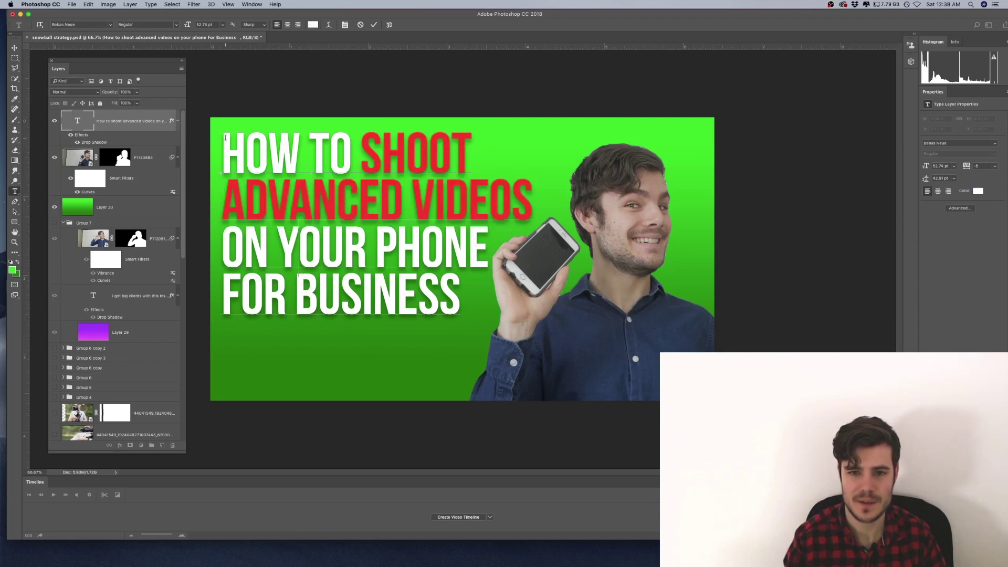
drag(222, 137, 496, 271)
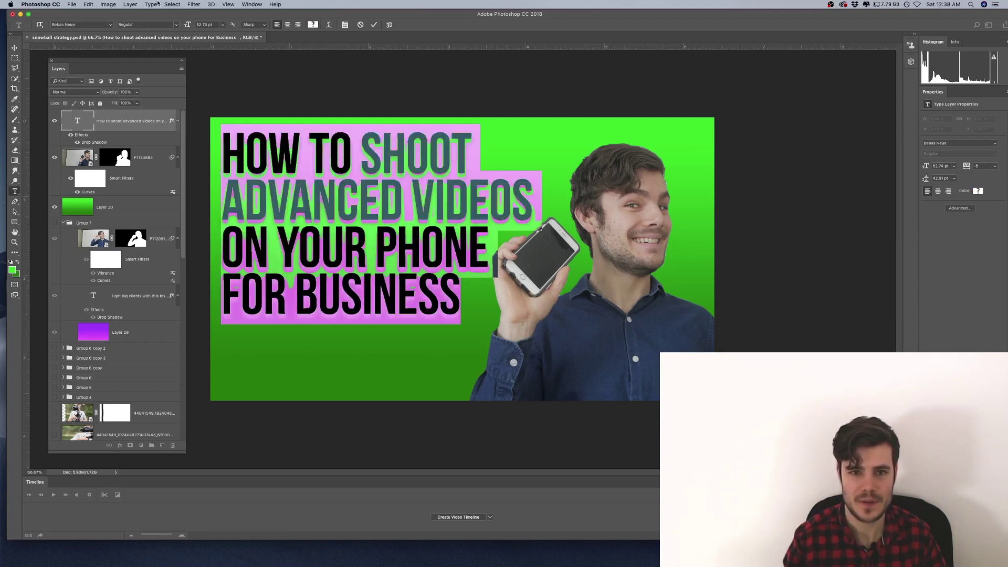
drag(186, 25, 188, 25)
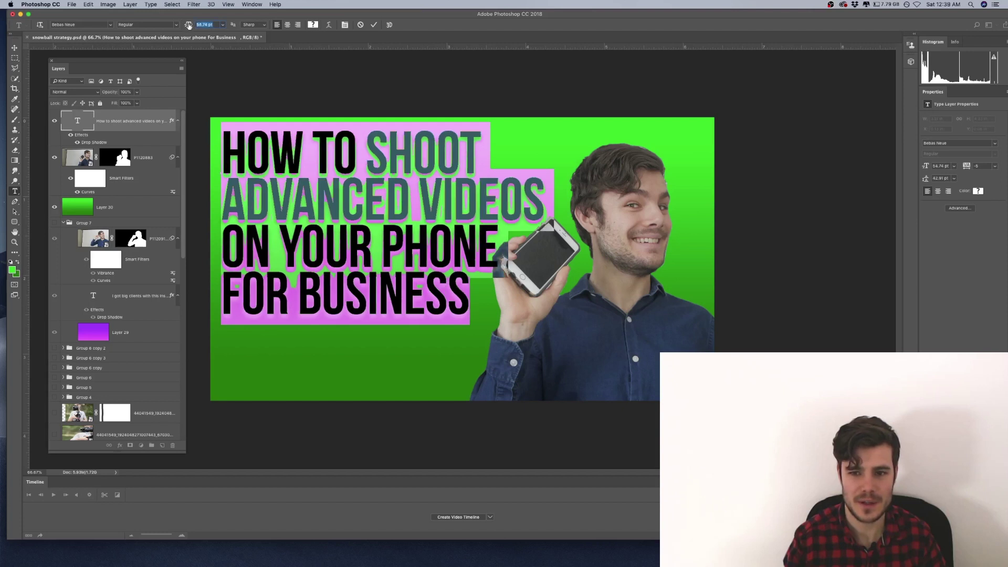
key(super+z)
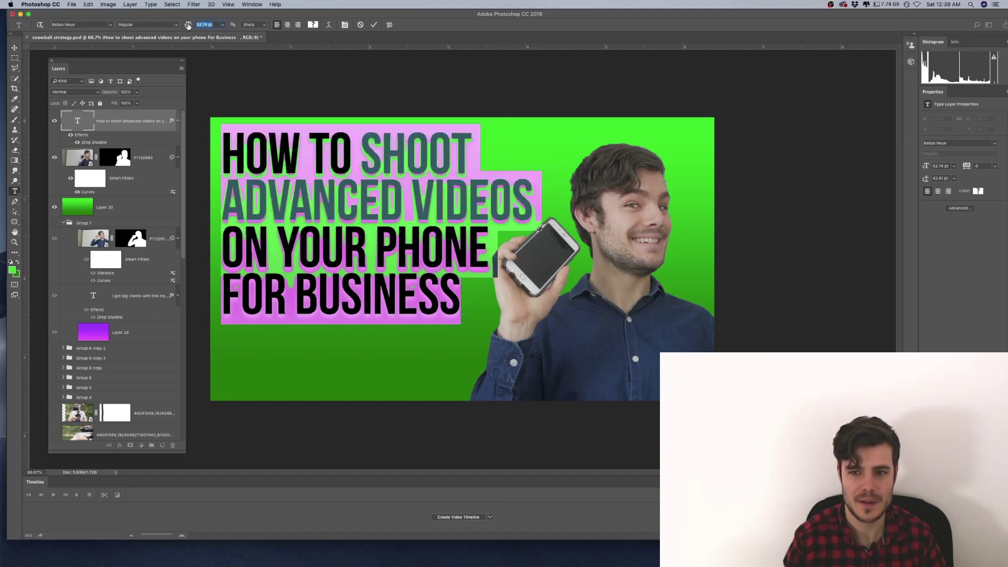
click(364, 138)
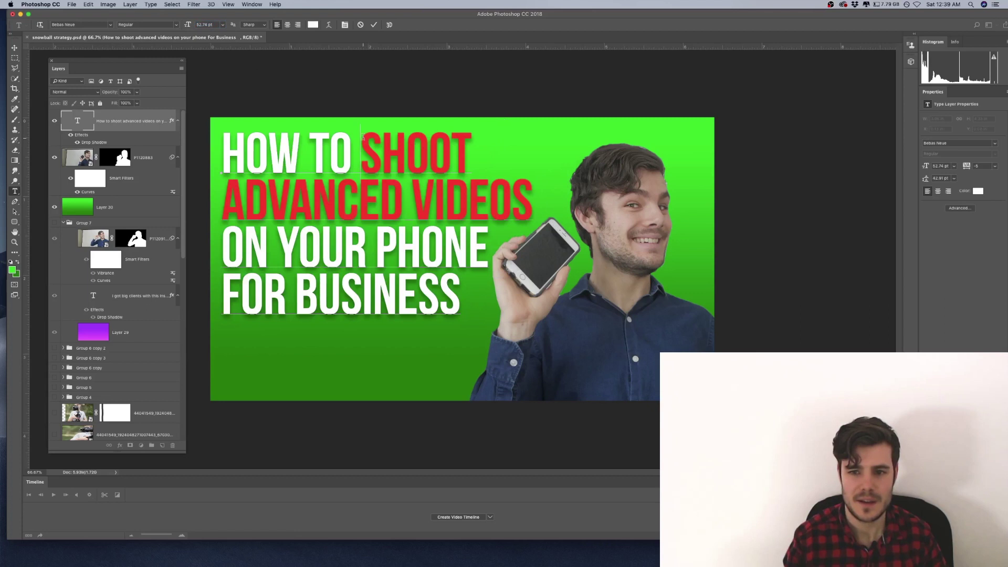
Step: Reduce the font size of "ADVANCED VIDEOS" to 42.74 pt and "ON YOUR PHONE" to 49.74 pt, matching the first line's width
drag(230, 195, 533, 199)
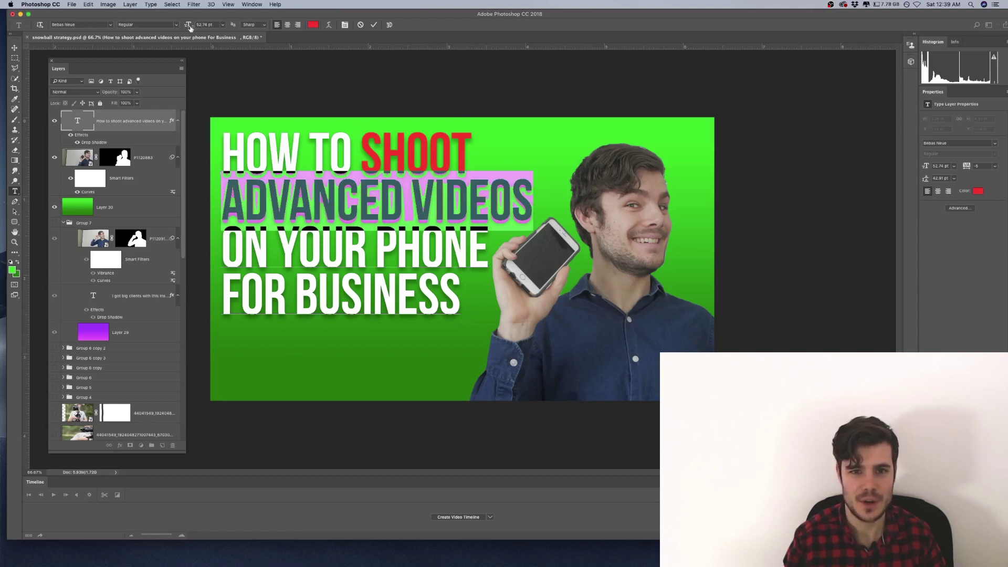
drag(189, 27, 185, 26)
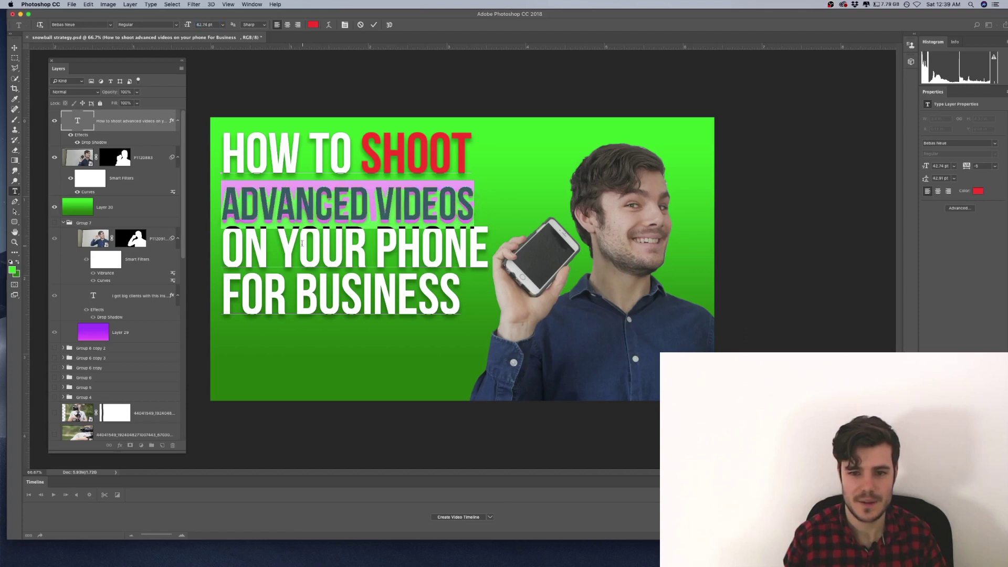
key(Down)
key(shift+Home)
drag(183, 26, 185, 27)
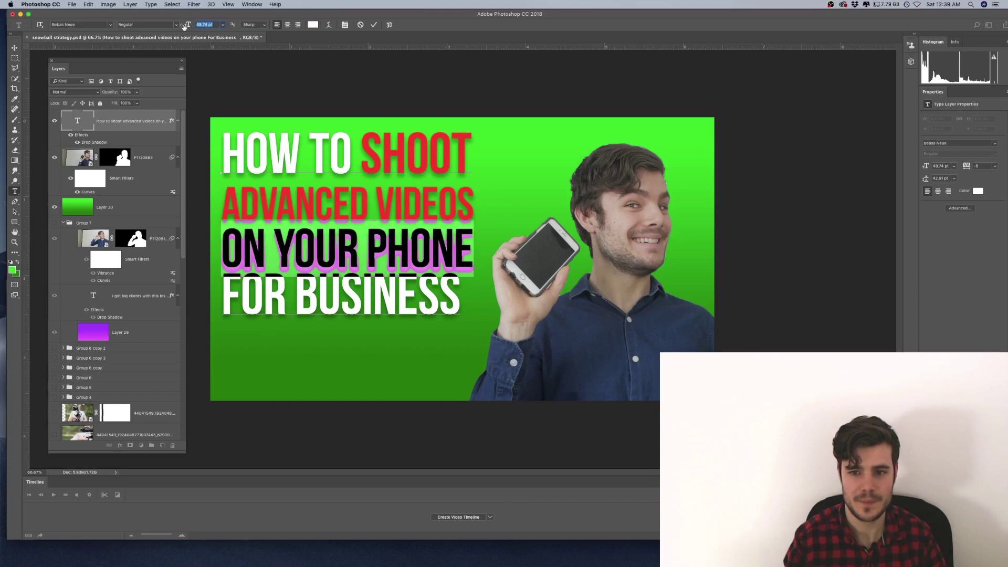
Step: Enlarge the headline's last line, "FOR BUSINESS", to 55.74 pt so it spans the same width as the other lines
key(Down)
key(shift+alt+Right)
key(shift+alt+Right)
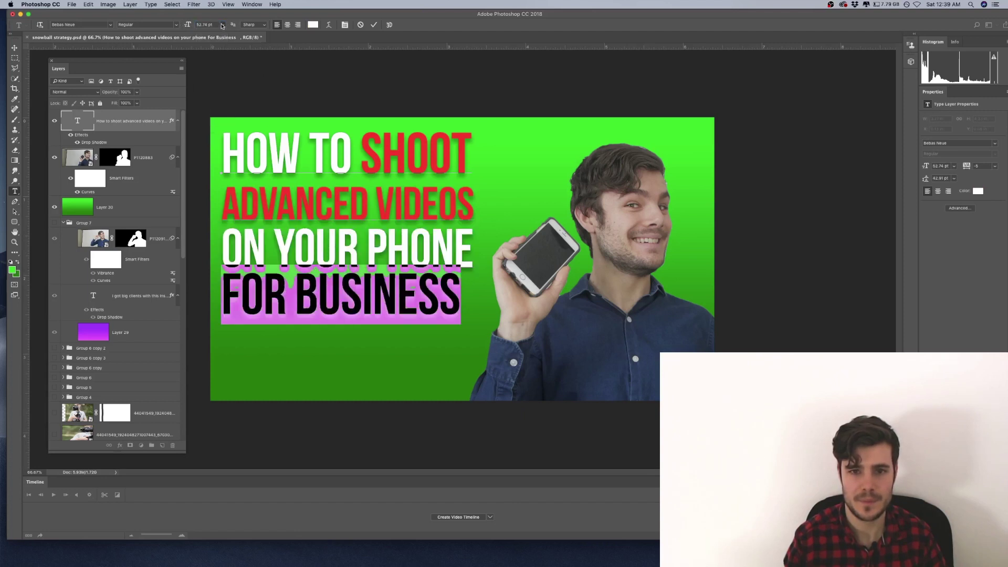
drag(189, 28, 193, 29)
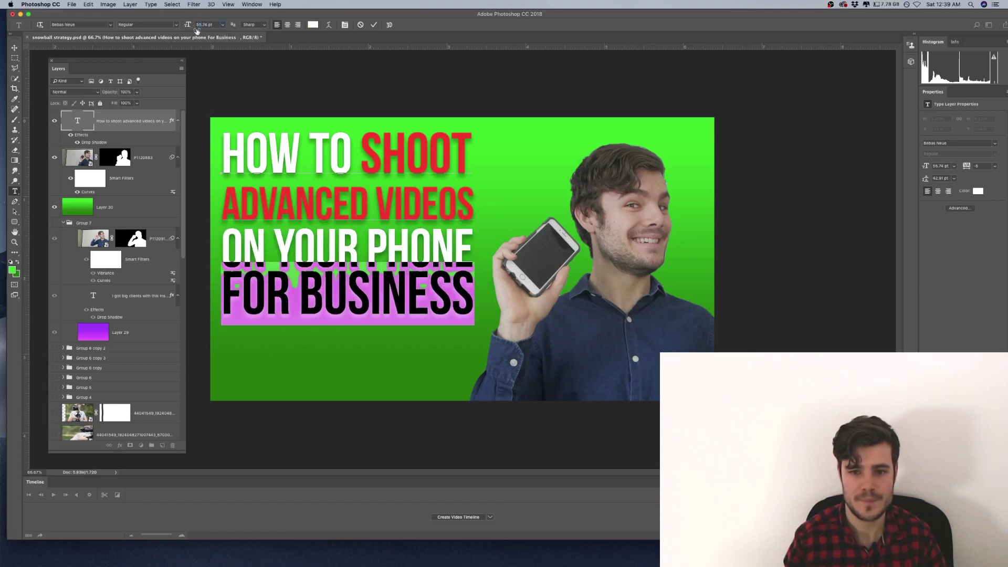
click(306, 161)
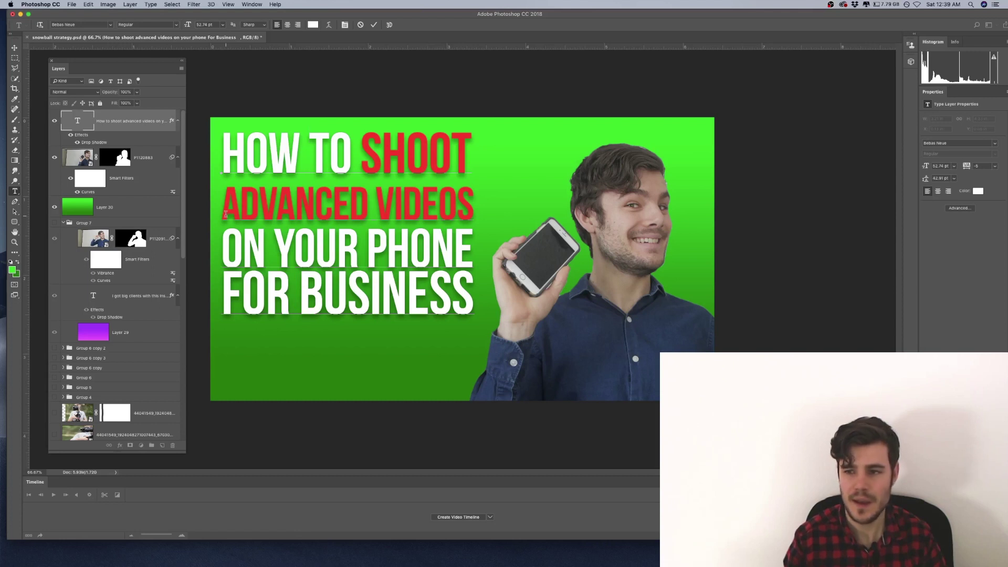
Step: Tighten the leading of "ADVANCED VIDEOS" and "ON YOUR PHONE", and fine-tune the leading of "FOR BUSINESS" for even line gaps
drag(221, 204, 488, 213)
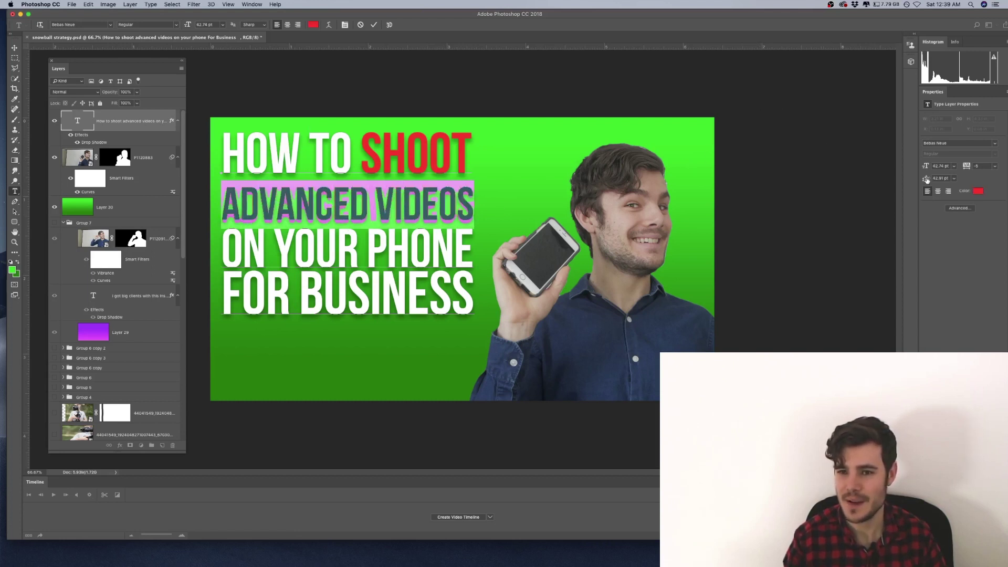
drag(926, 179, 925, 180)
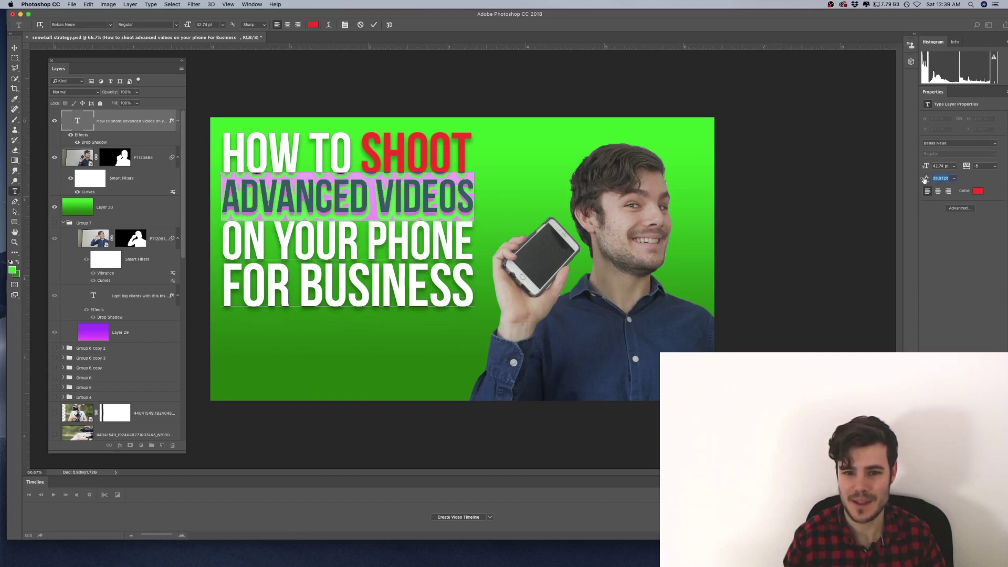
triple_click(298, 247)
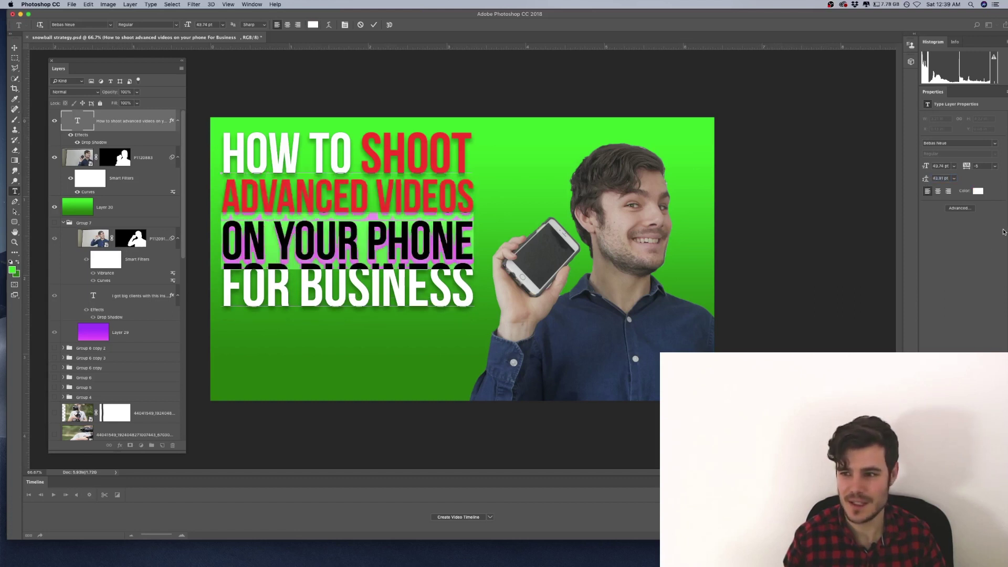
drag(925, 178, 924, 179)
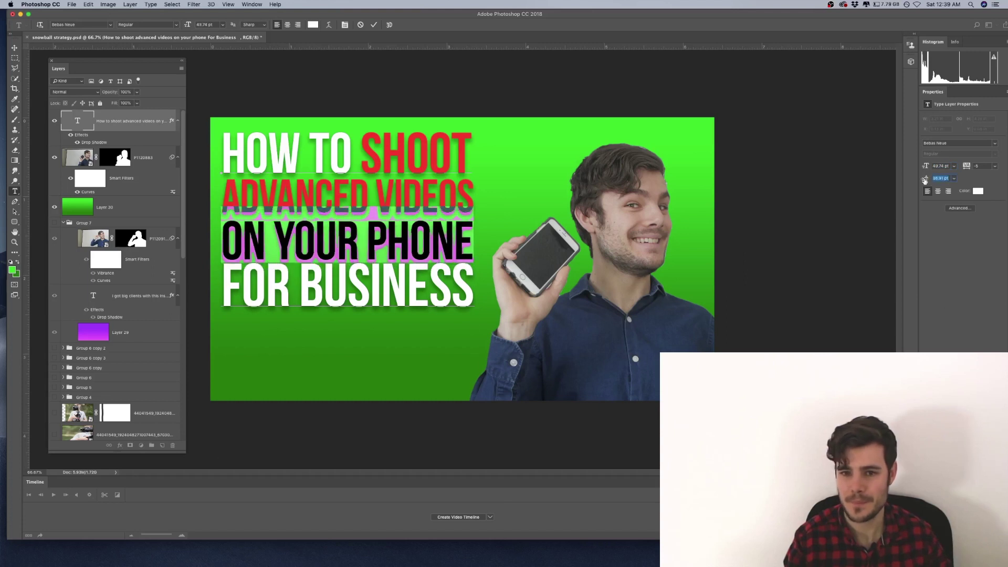
triple_click(303, 293)
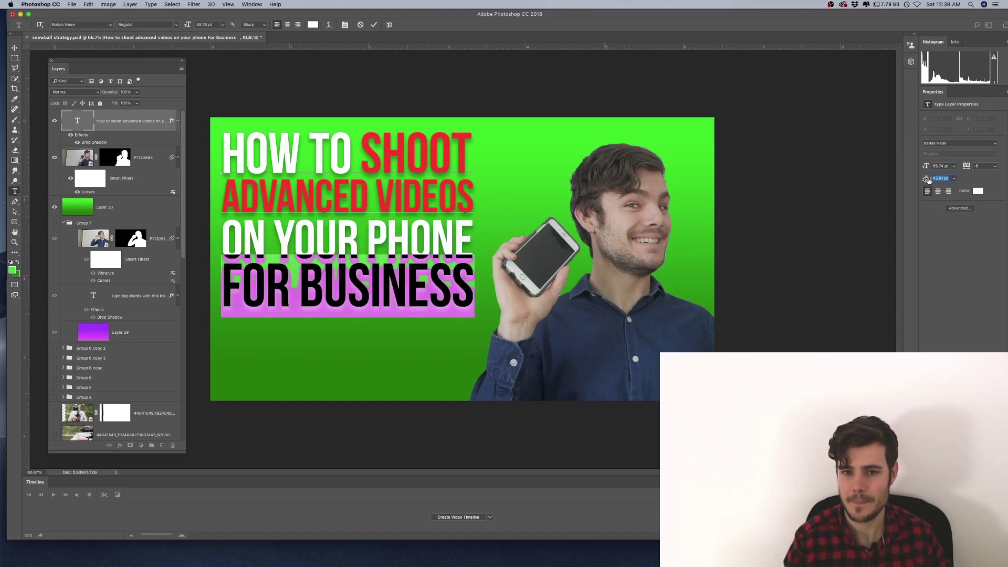
click(274, 295)
Step: Recolor "FOR BUSINESS" with the red sampled from the word "SHOOT"
drag(225, 291, 483, 282)
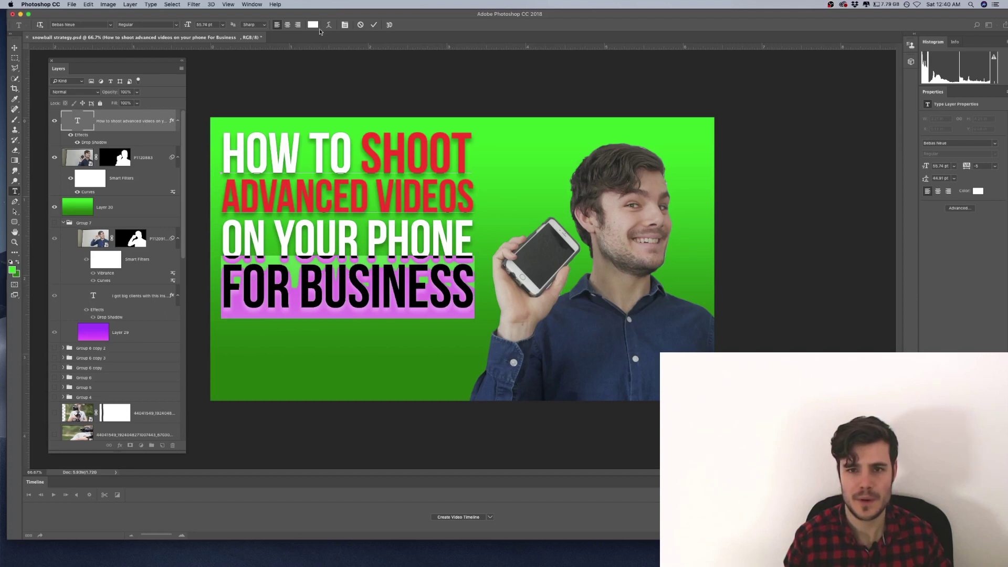
click(313, 25)
click(404, 143)
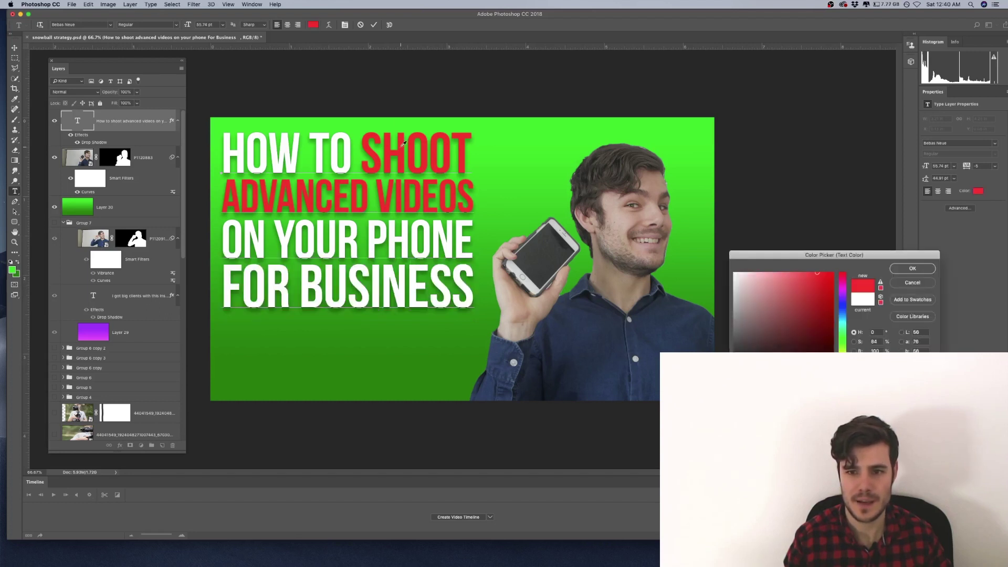
click(912, 268)
click(367, 287)
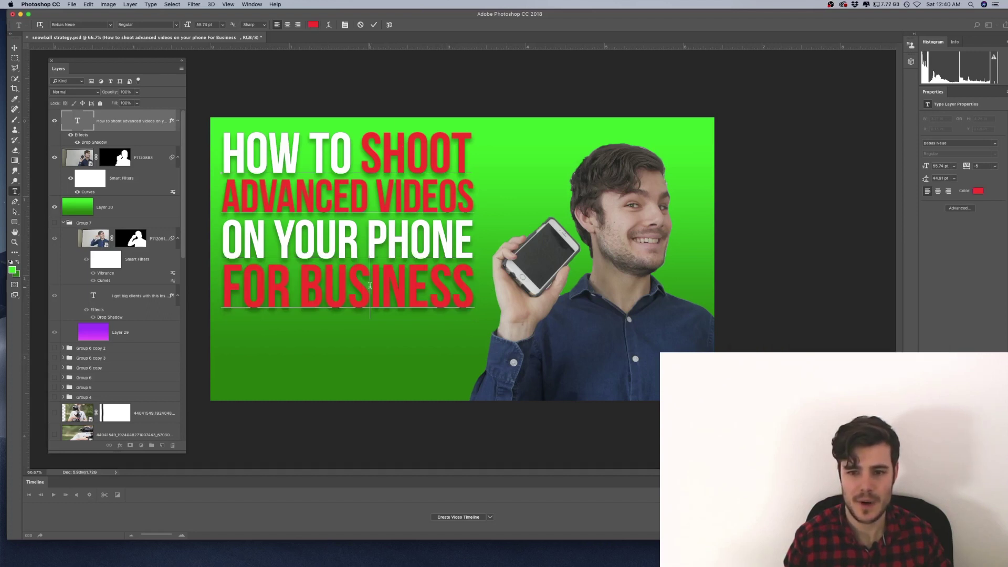
Step: Add a thin black outside Stroke layer style at 100% opacity to the headline text
drag(362, 143, 474, 210)
click(152, 4)
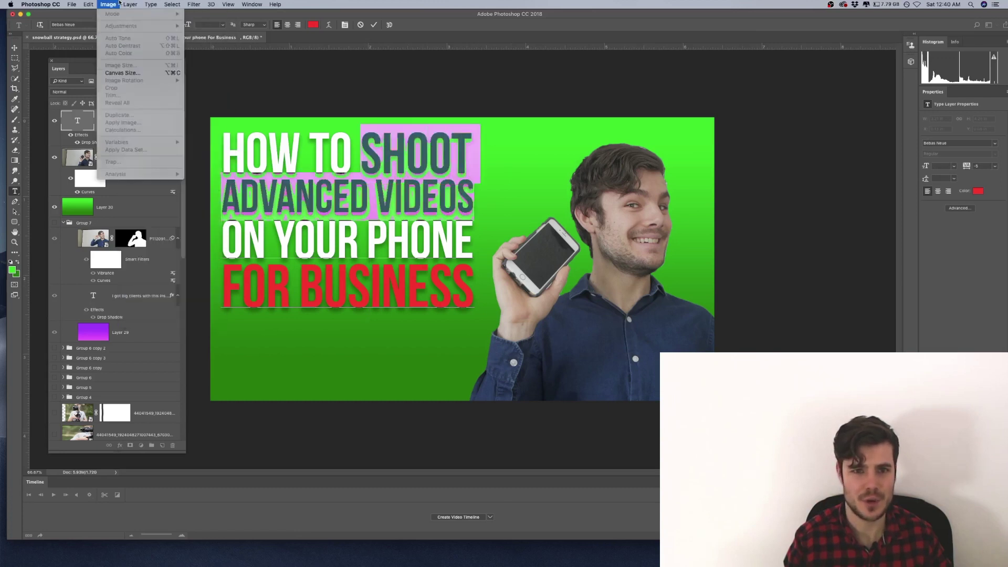
mouse_move(129, 4)
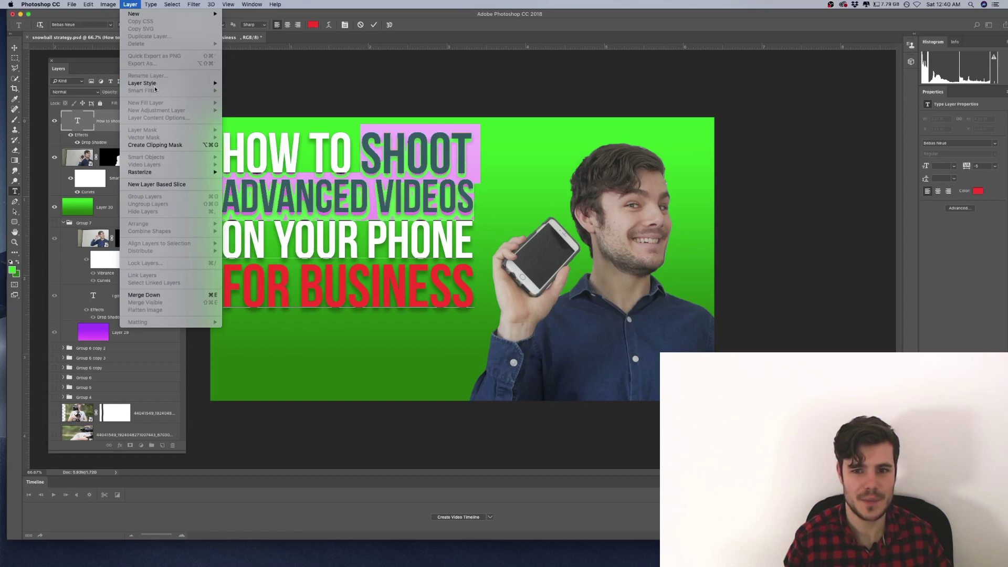
mouse_move(153, 83)
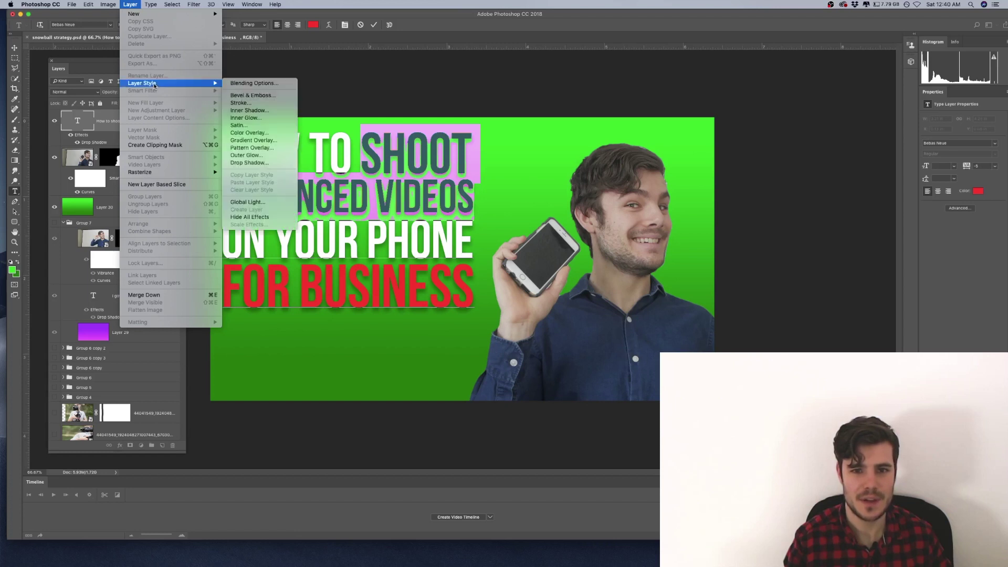
click(253, 103)
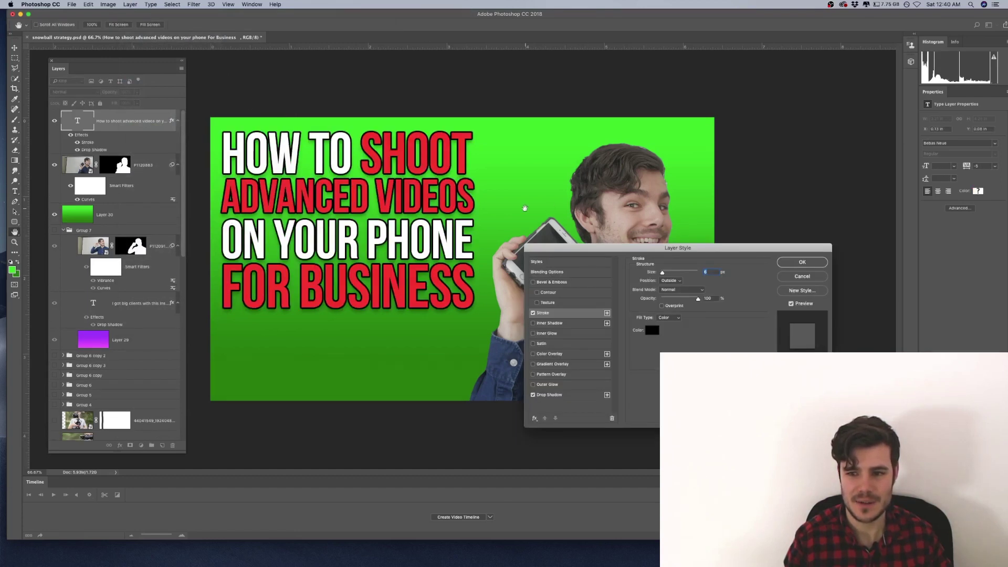
drag(663, 273, 661, 274)
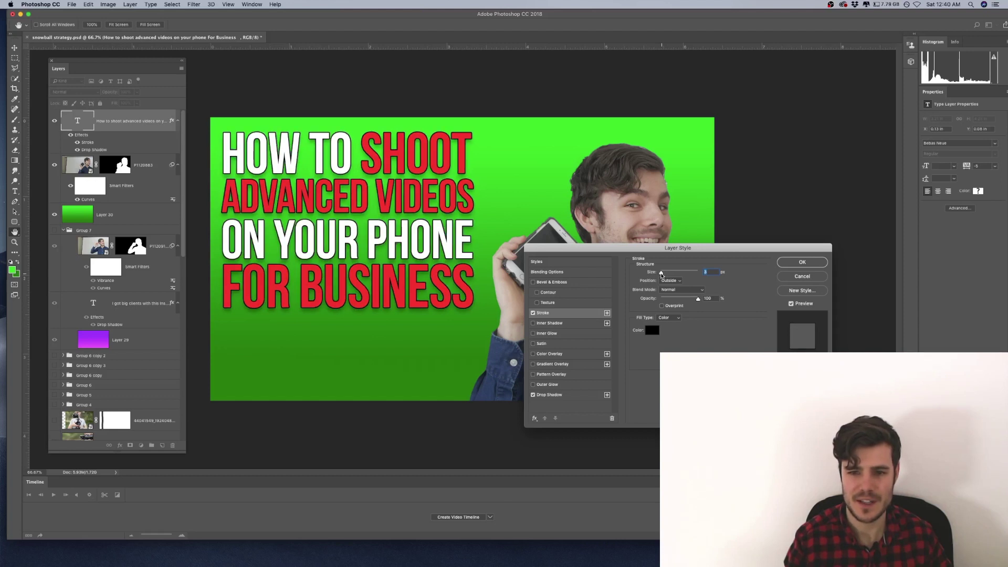
key(Return)
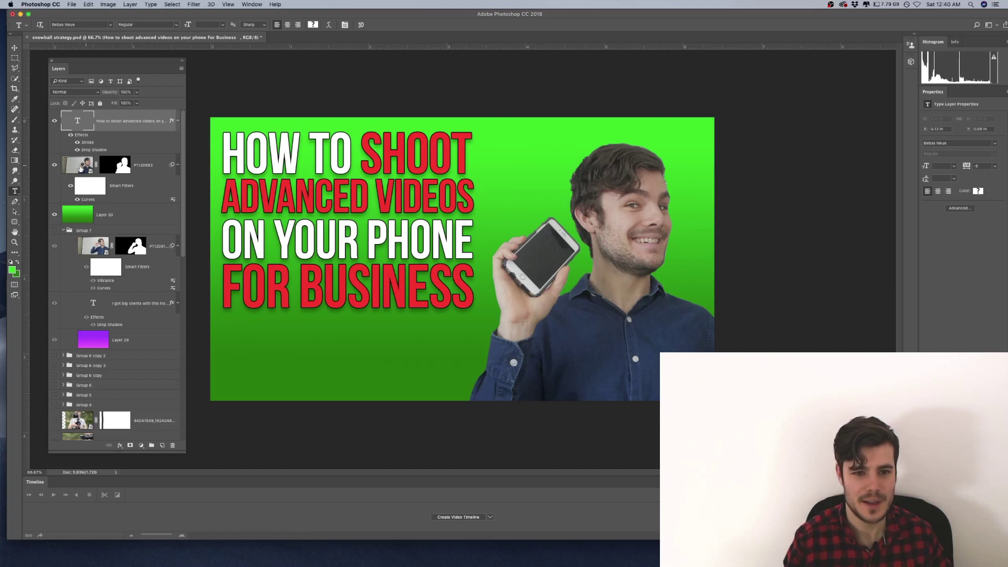
Step: Move the man's layer slightly up and to the left, closer to the headline
click(80, 168)
key(super+t)
drag(654, 218, 631, 203)
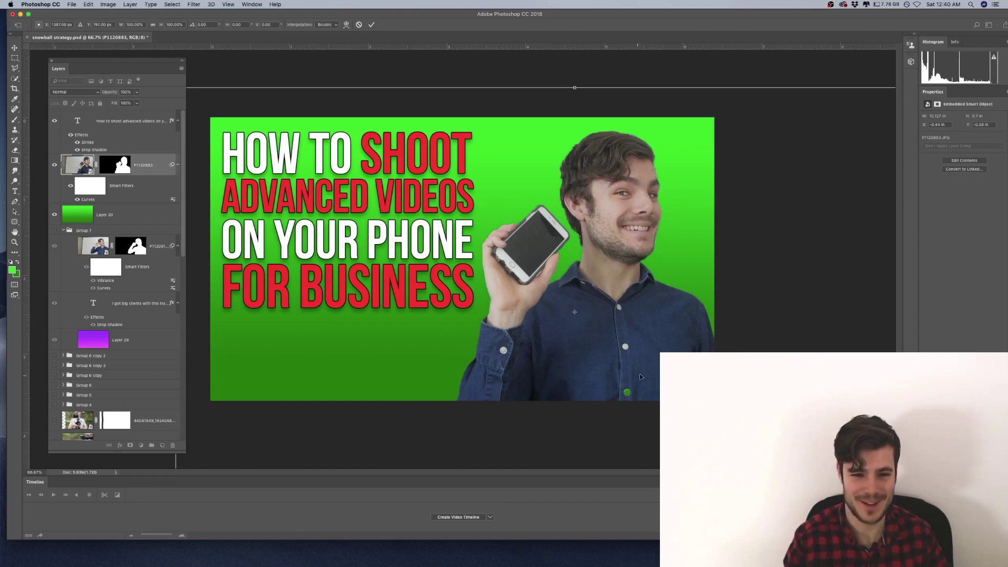
Step: Paint white on the man's layer mask with a larger brush to fill the green hole at the lowest shirt button
click(122, 160)
key(b)
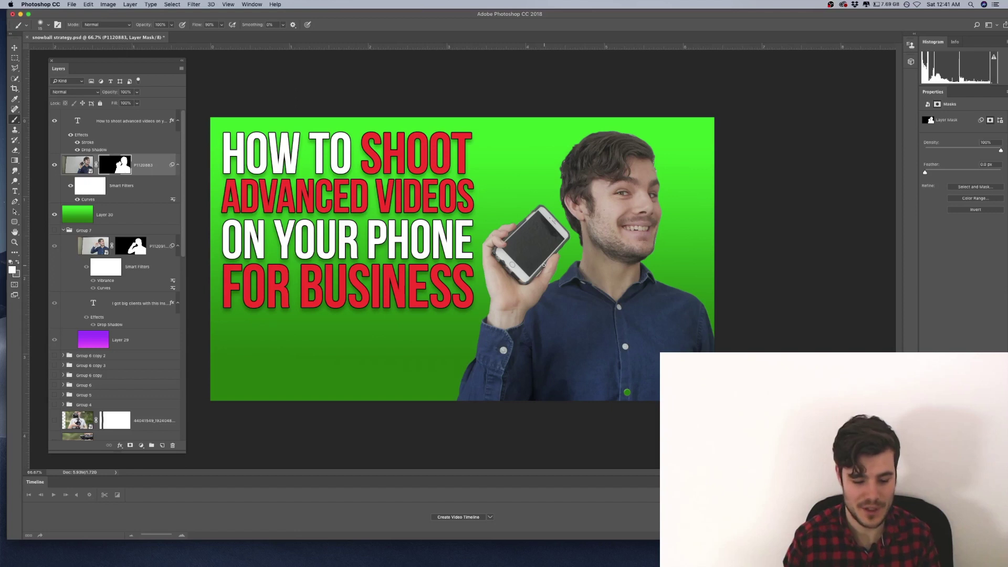
key(bracketright)
key(bracketright)
key(bracketright)
key(bracketright)
click(627, 392)
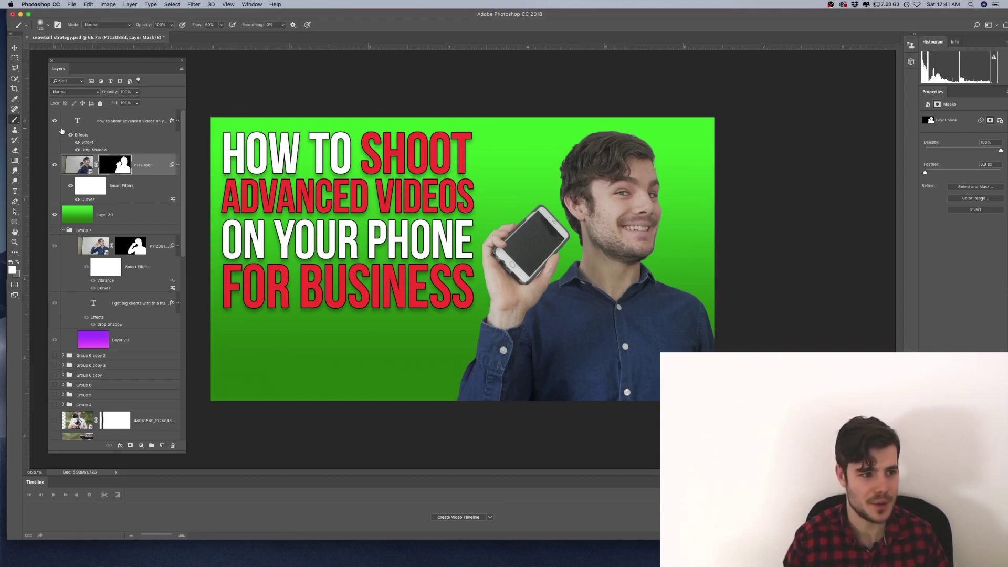
Step: Scale up the headline text slightly from its upper-left corner so it reaches the man's hand and phone
click(128, 119)
key(super+t)
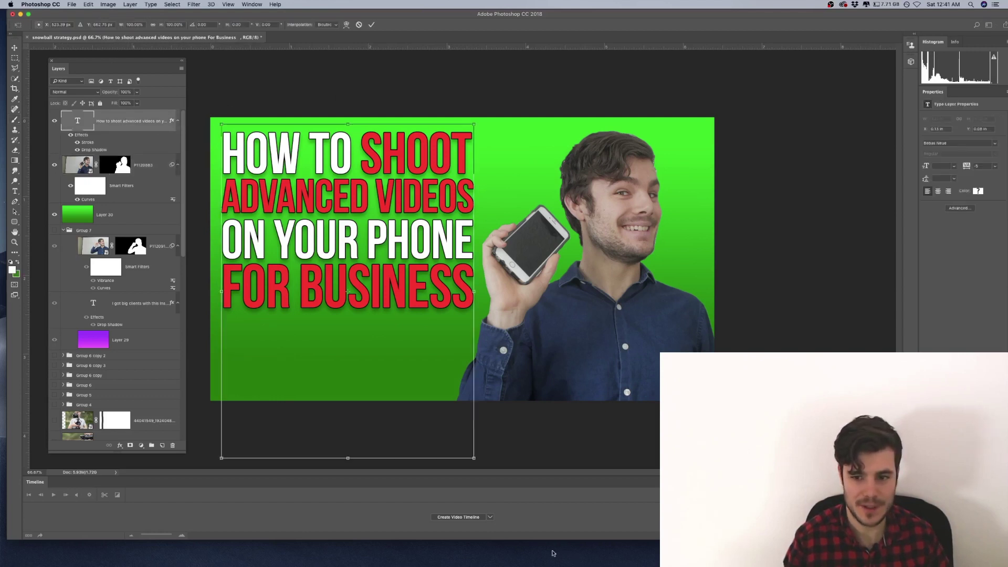
drag(472, 457, 510, 483)
key(Return)
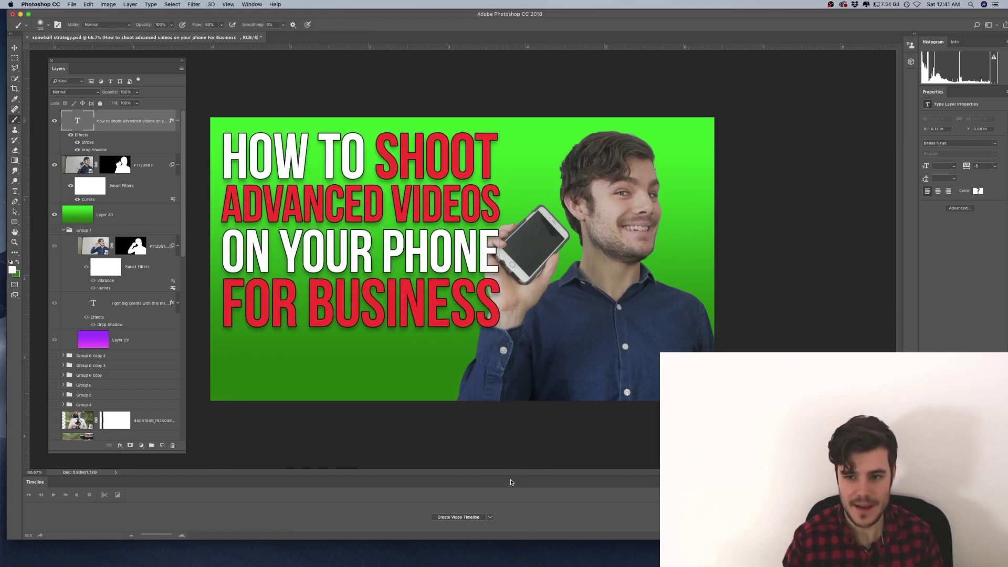
Step: Move the man's layer to the right and slightly up so the phone and hand clear the enlarged headline
click(82, 169)
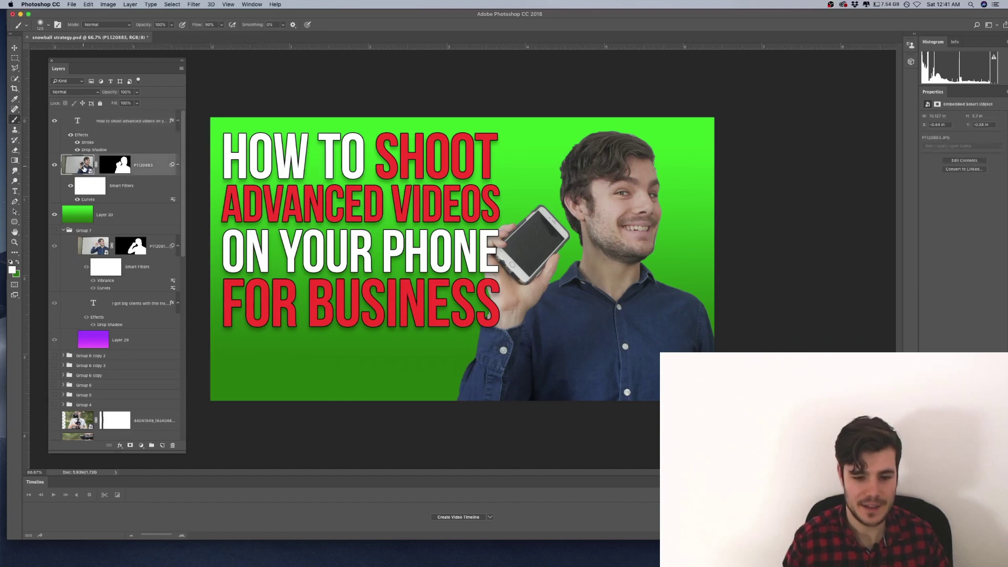
key(super+t)
drag(603, 219, 621, 219)
key(Return)
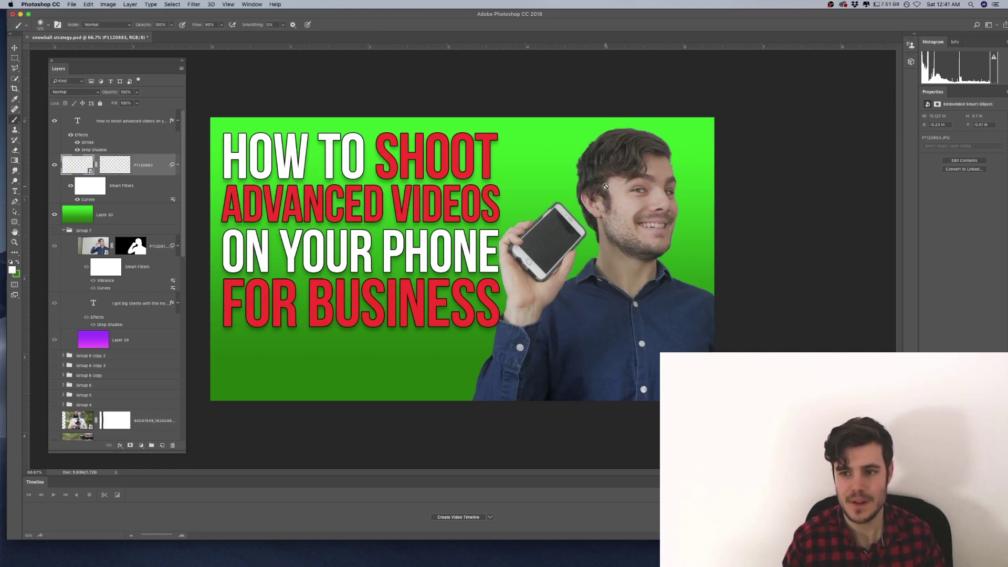
Step: Start an Export As of the thumbnail as a 1920 x 1080 px JPG and proceed to choosing the save location
click(71, 4)
mouse_move(152, 106)
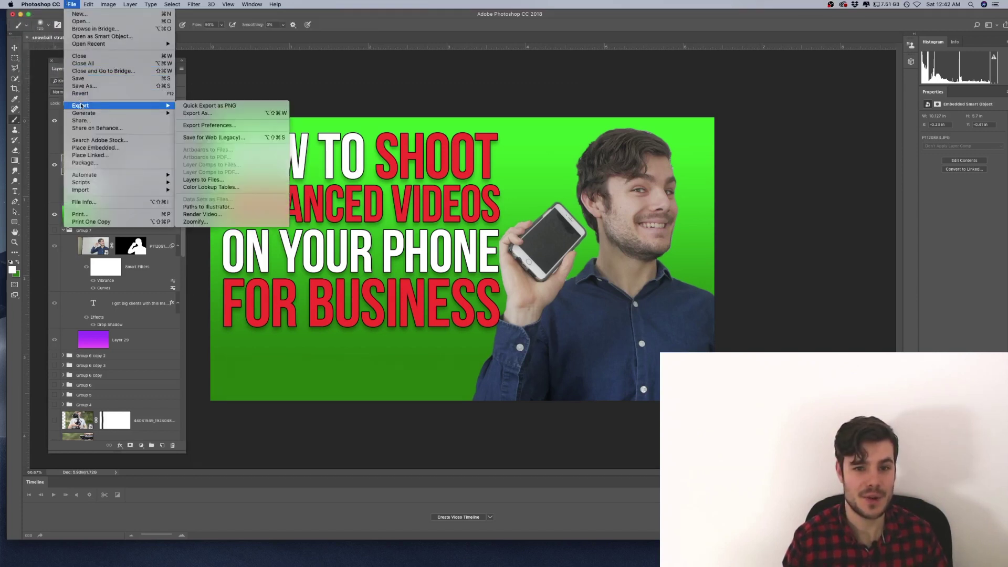
click(204, 112)
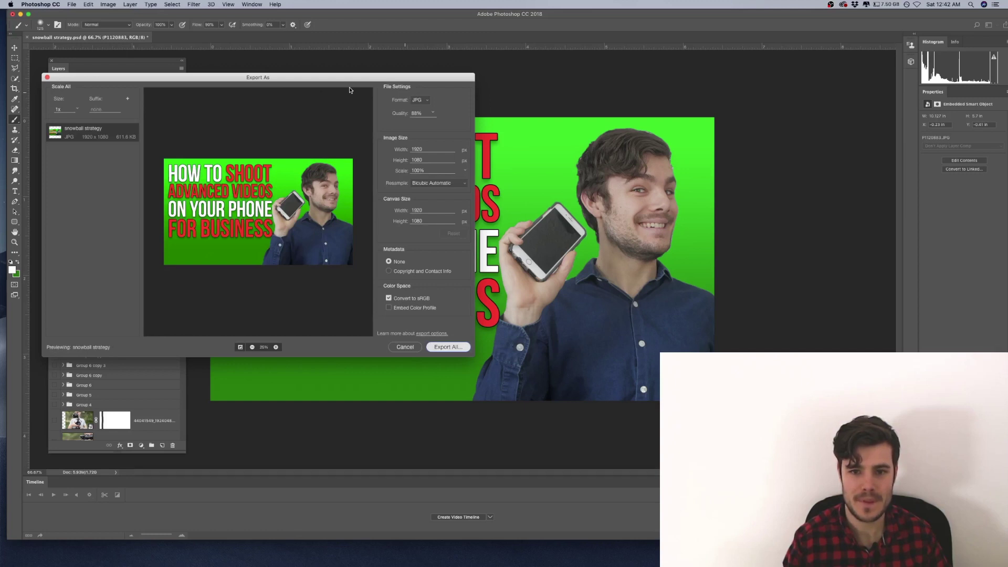
key(Return)
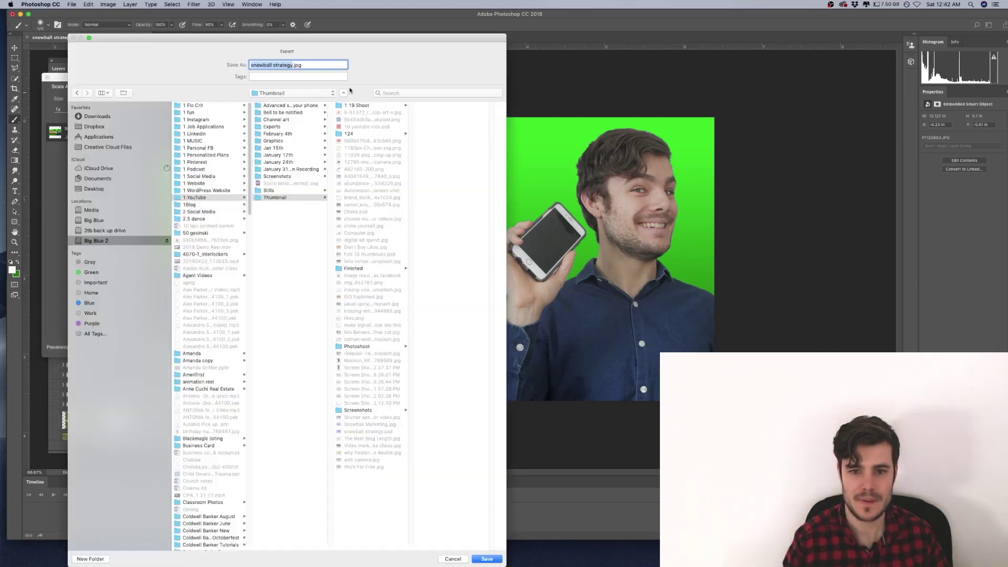
Step: Choose the Finished folder inside Thumbnail as the export destination and name the file "advanced smartphone.jpg"
click(362, 267)
click(291, 63)
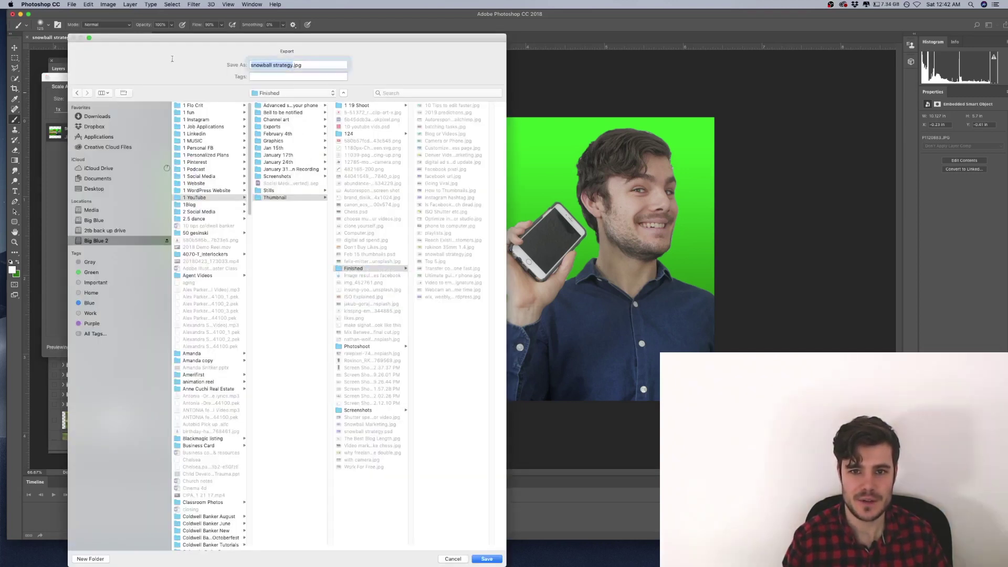
text(advanced smartphone)
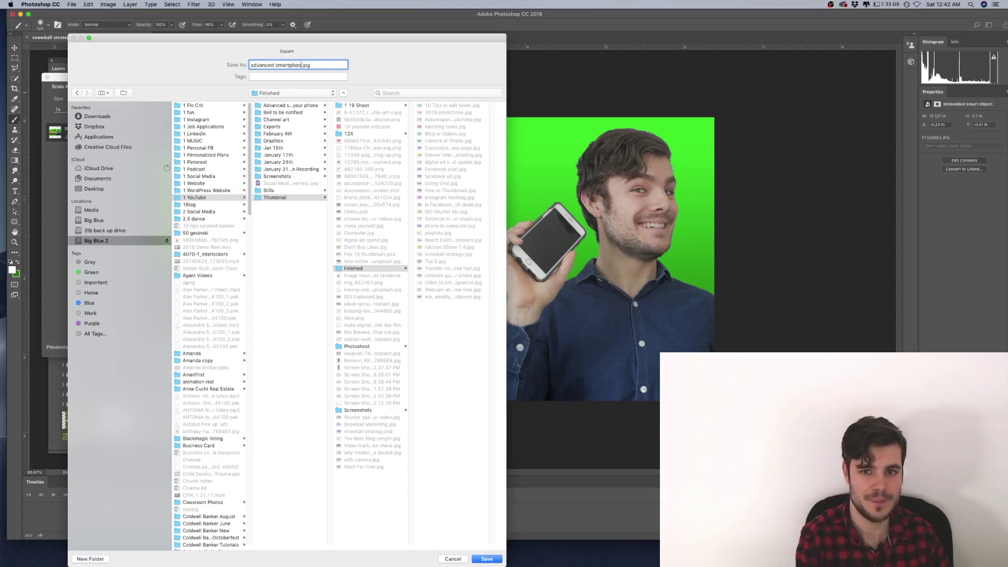
drag(323, 40, 322, 34)
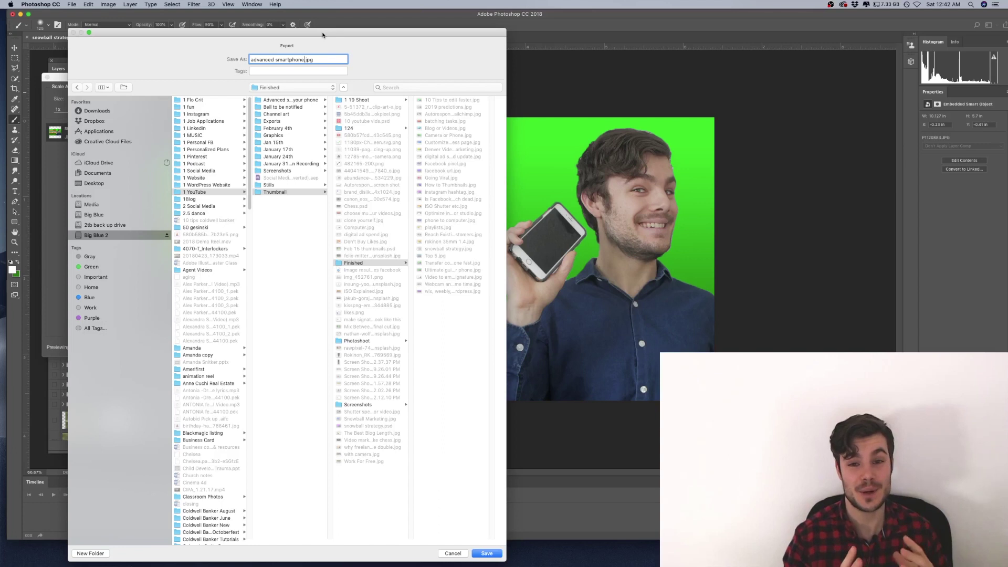